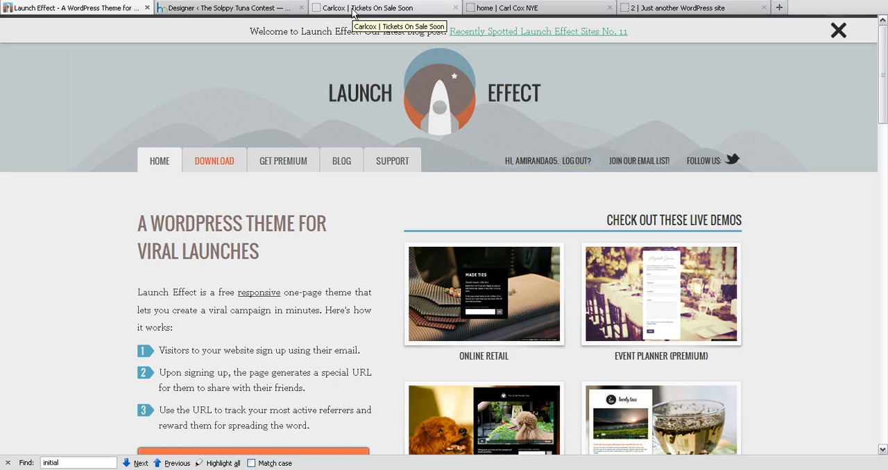
Look over the Launch Effect home page and preview the Online Retail live demo, closing the demo again.
scroll(698, 204, "down", 2)
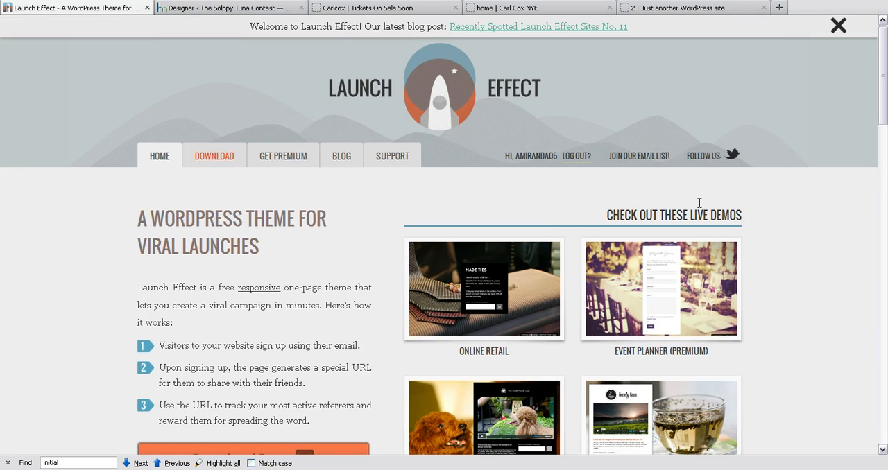
scroll(722, 208, "up", 2)
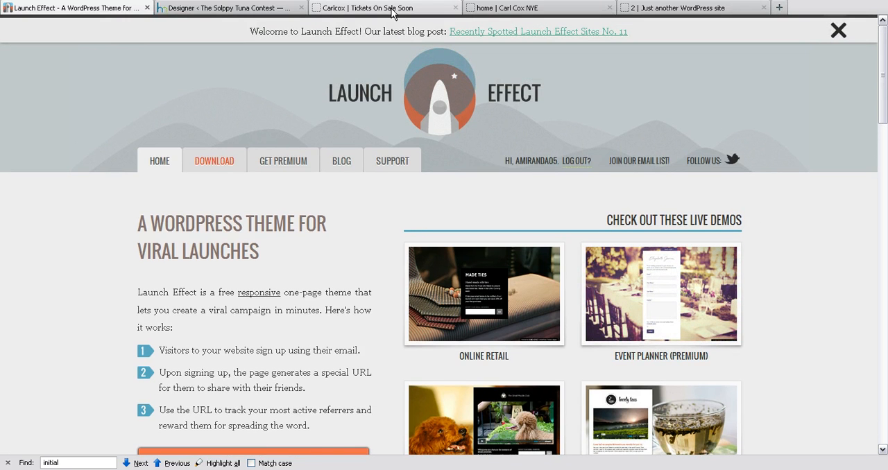
scroll(652, 164, "down", 2)
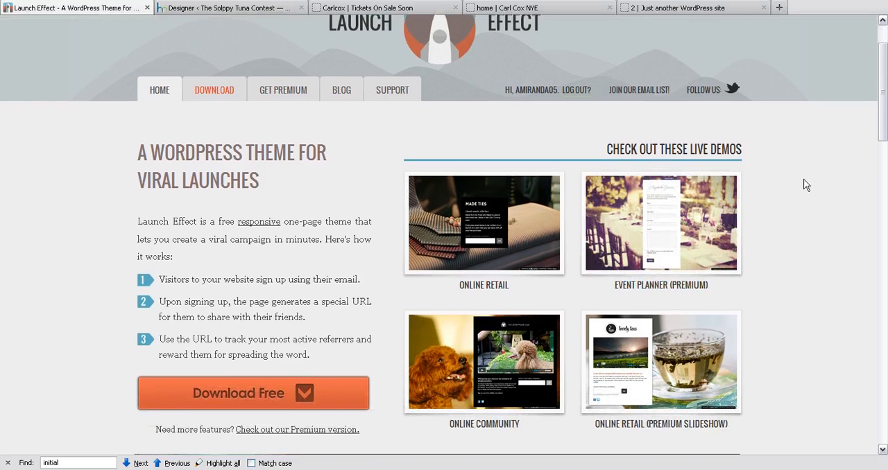
scroll(494, 194, "down", 2)
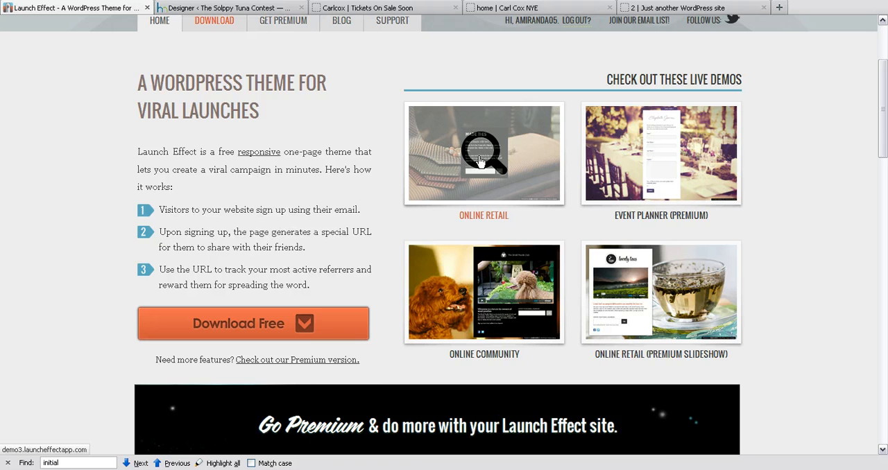
scroll(480, 161, "up", 4)
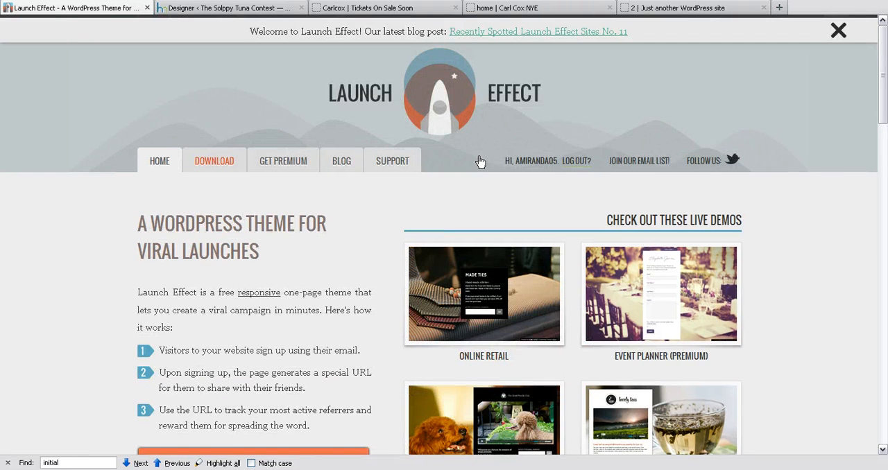
scroll(493, 186, "down", 6)
scroll(477, 194, "up", 4)
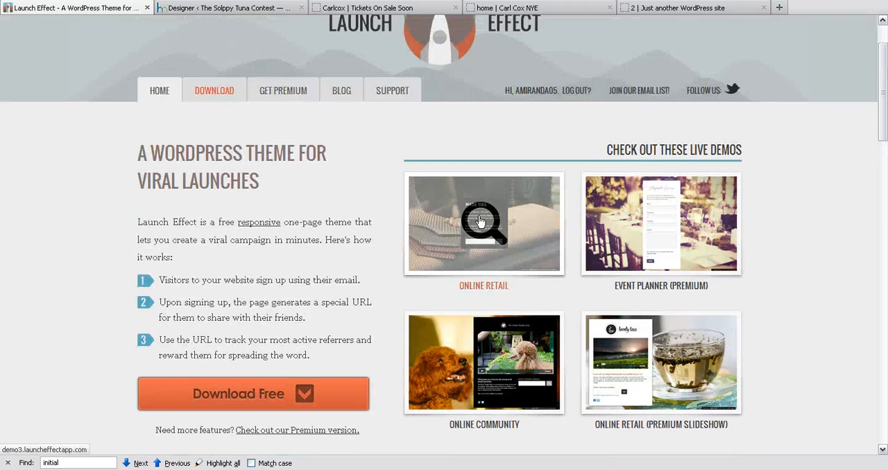
left_click(480, 229)
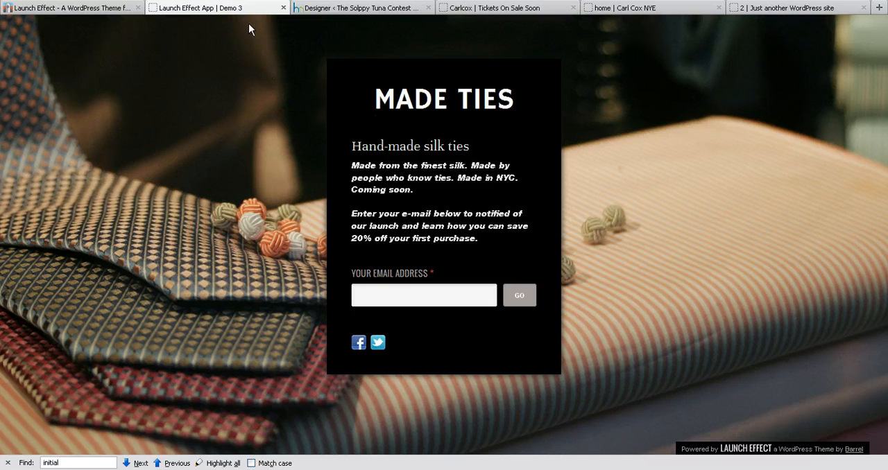
left_click(283, 8)
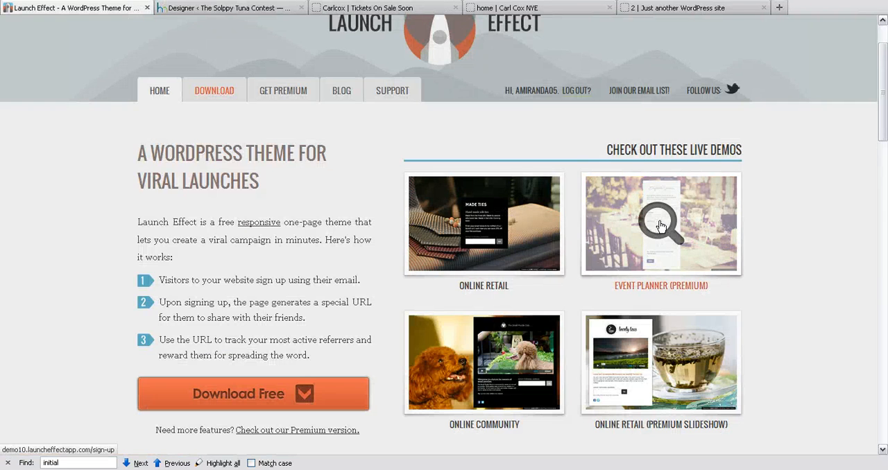
Preview the Event Planner (Premium) demo's sign-up form and its learn more page, then close the demo.
left_click(657, 225)
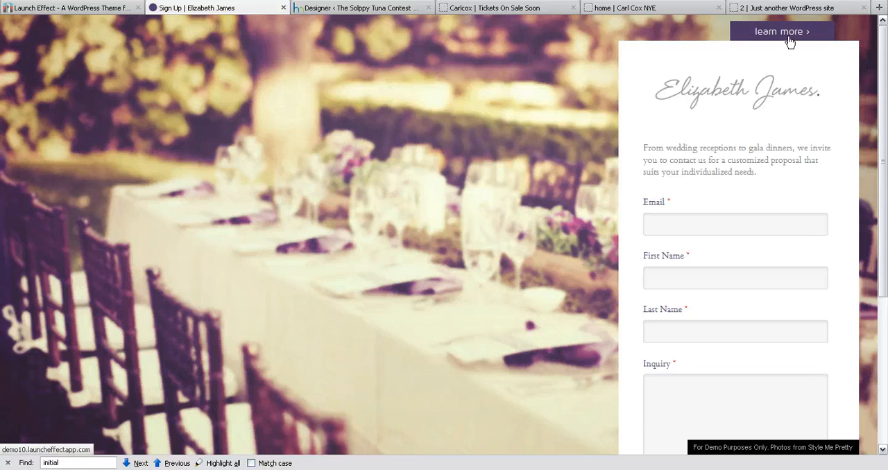
left_click(789, 38)
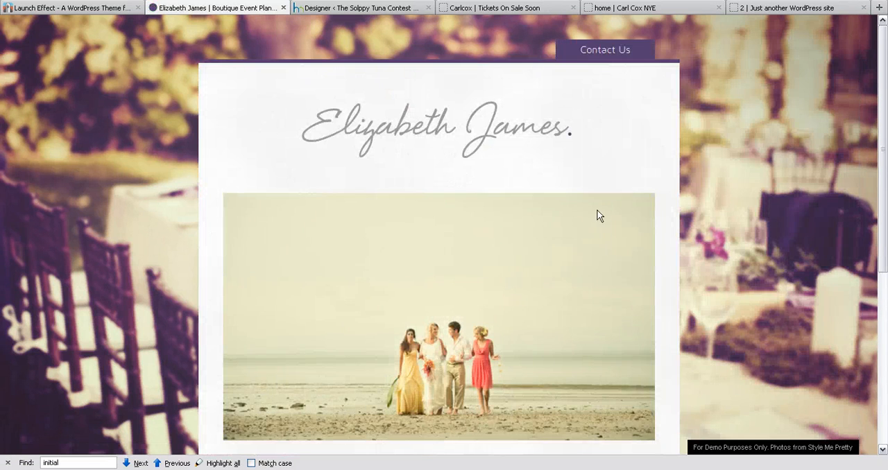
scroll(597, 215, "down", 7)
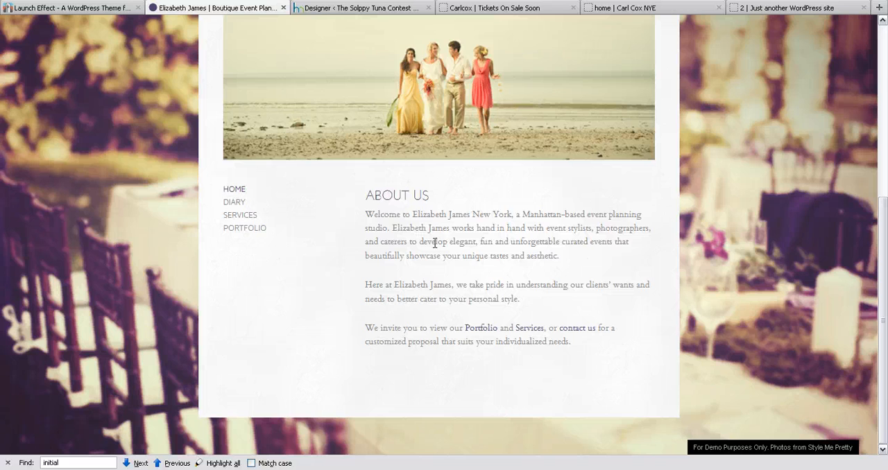
scroll(435, 243, "up", 7)
left_click(283, 8)
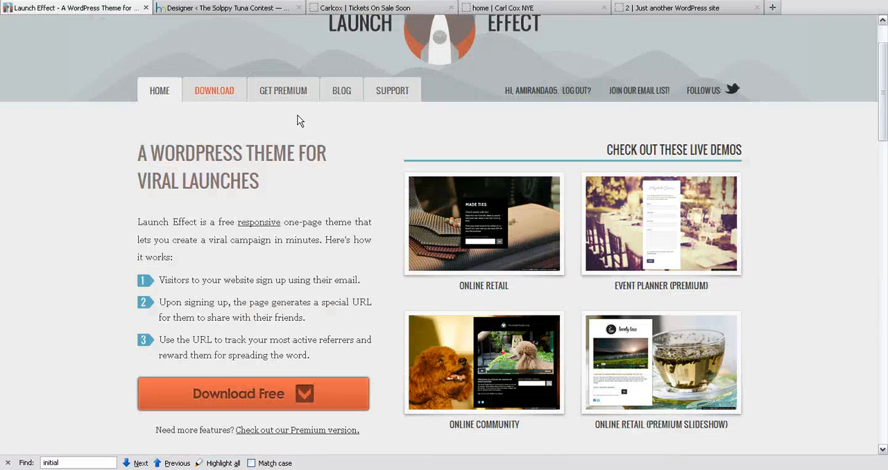
Switch to the Carlcox Tickets On Sale Soon page and examine its video, countdown and email sign-up form.
scroll(743, 254, "down", 3)
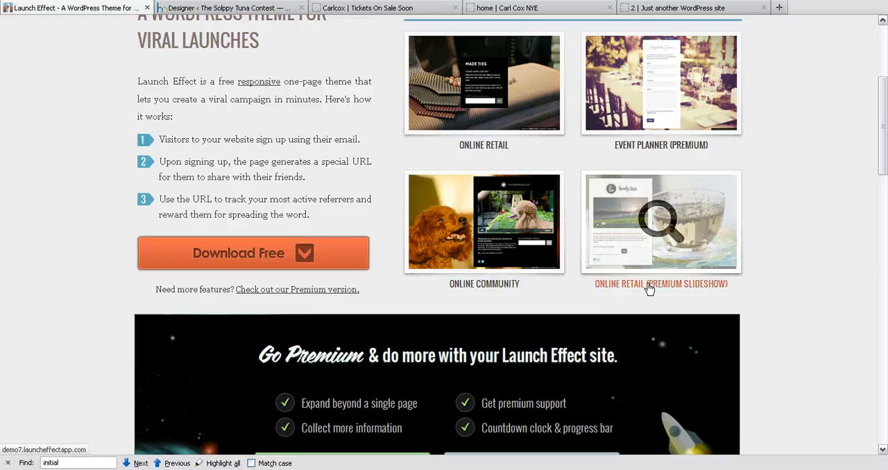
scroll(801, 280, "down", 2)
scroll(801, 279, "up", 6)
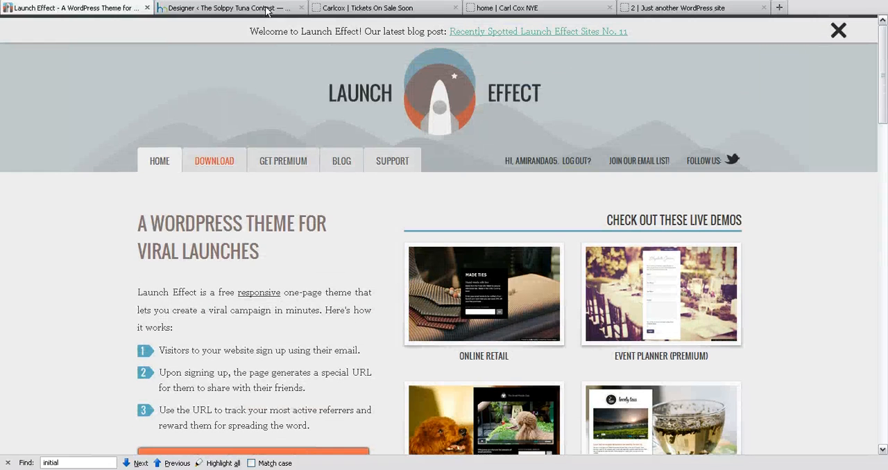
left_click(384, 10)
scroll(696, 195, "down", 2)
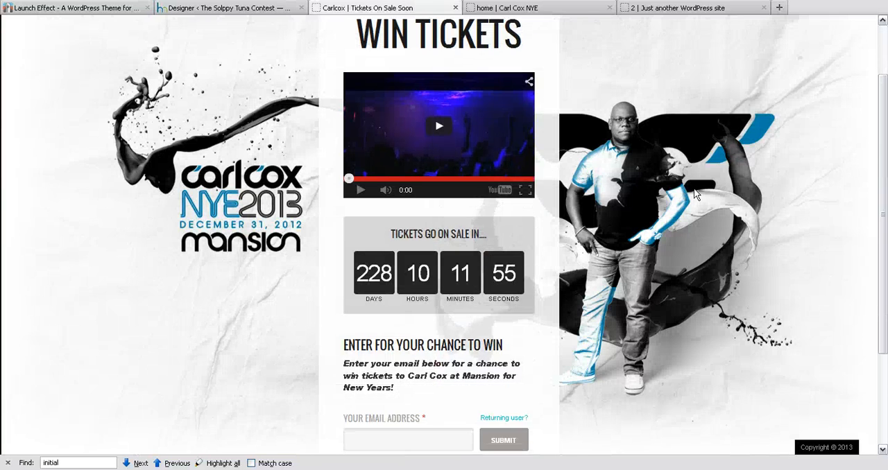
scroll(696, 194, "up", 2)
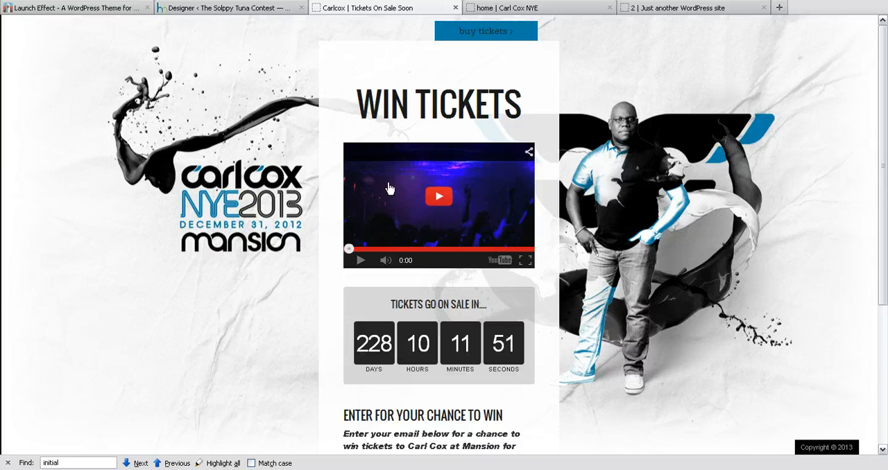
Switch to the Carl Cox NYE sample site and examine the home page's banner, navigation links and video.
left_click(532, 8)
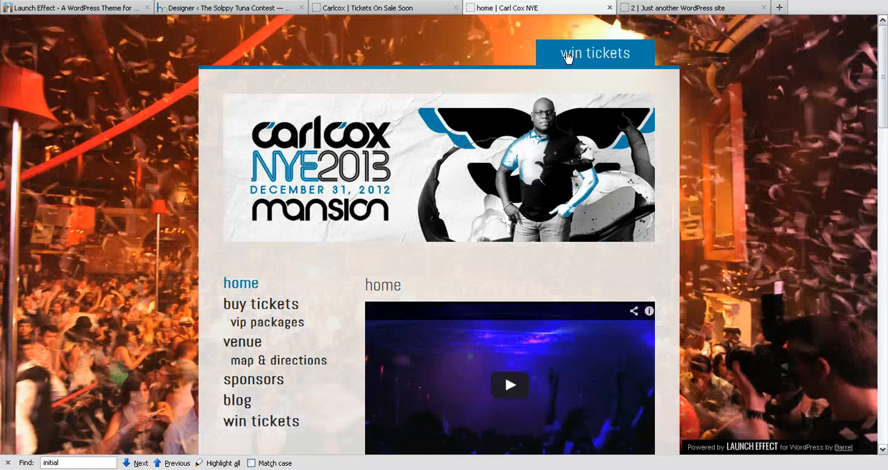
scroll(684, 121, "down", 3)
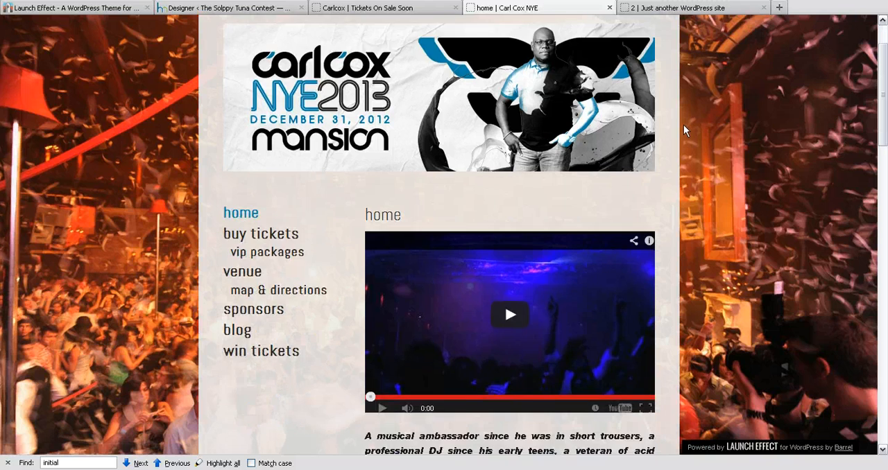
scroll(684, 125, "up", 3)
scroll(476, 281, "down", 2)
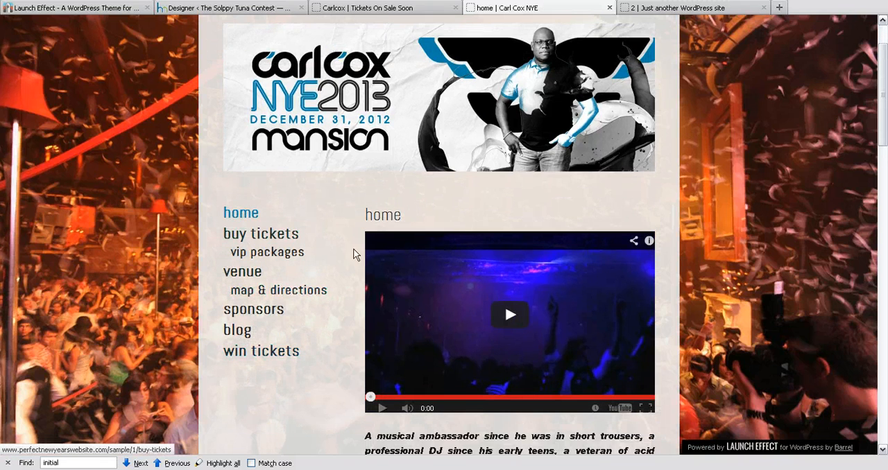
scroll(558, 260, "down", 3)
scroll(276, 57, "up", 3)
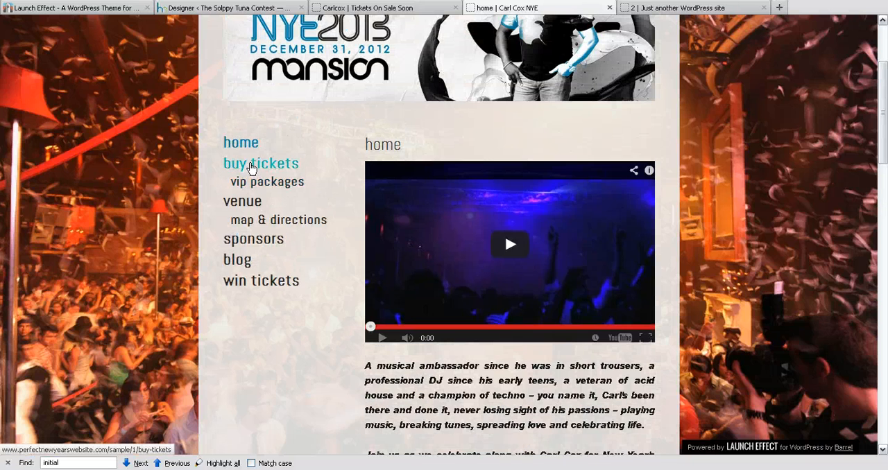
Open the blog page of the Carl Cox NYE site and look over its setup instructions post.
left_click(242, 260)
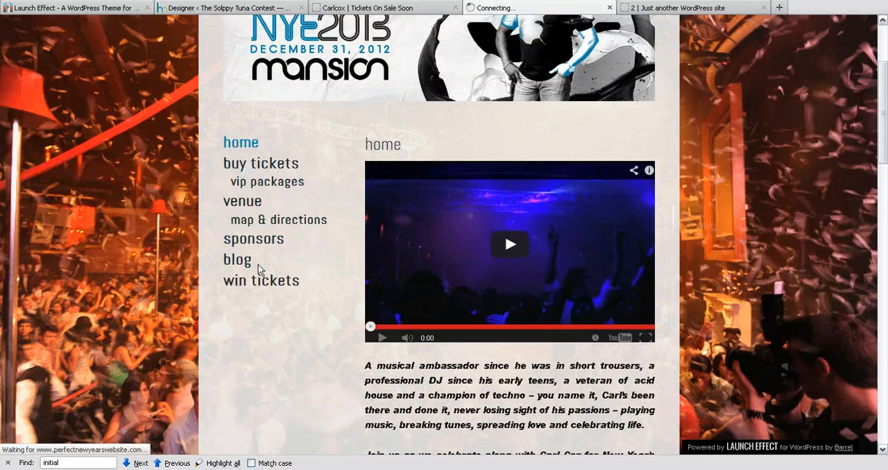
scroll(752, 236, "down", 5)
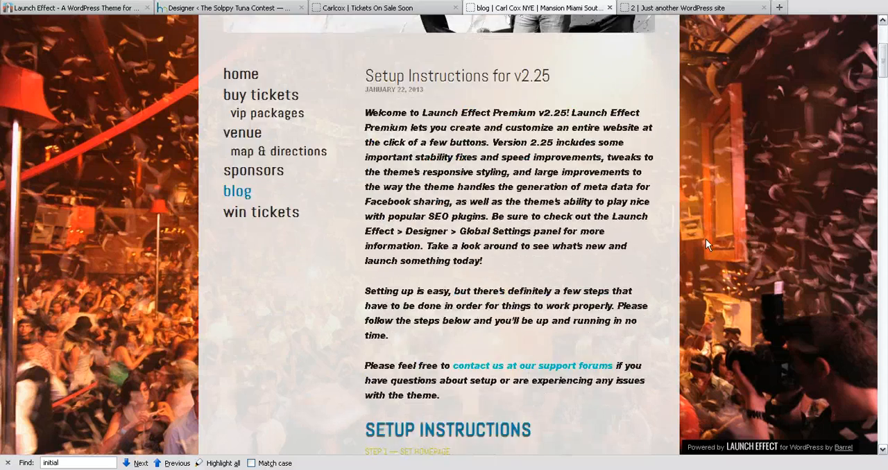
scroll(705, 239, "up", 5)
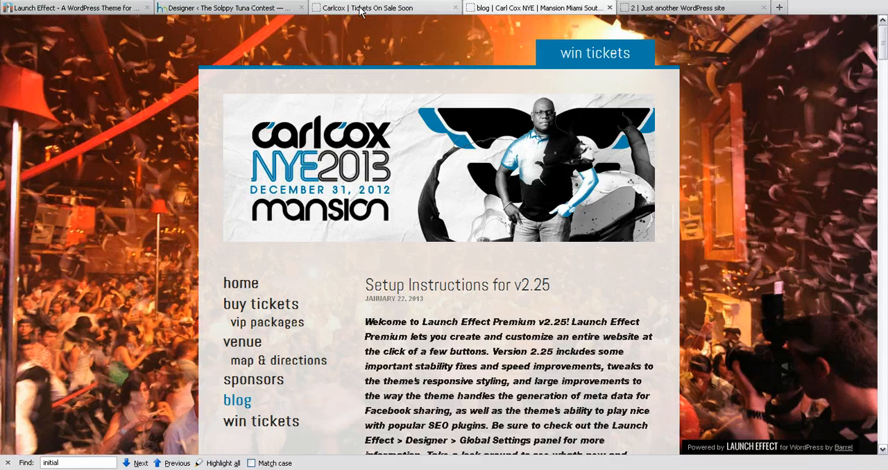
Open the site's win tickets page and submit the contest form with a test email address.
left_click(254, 430)
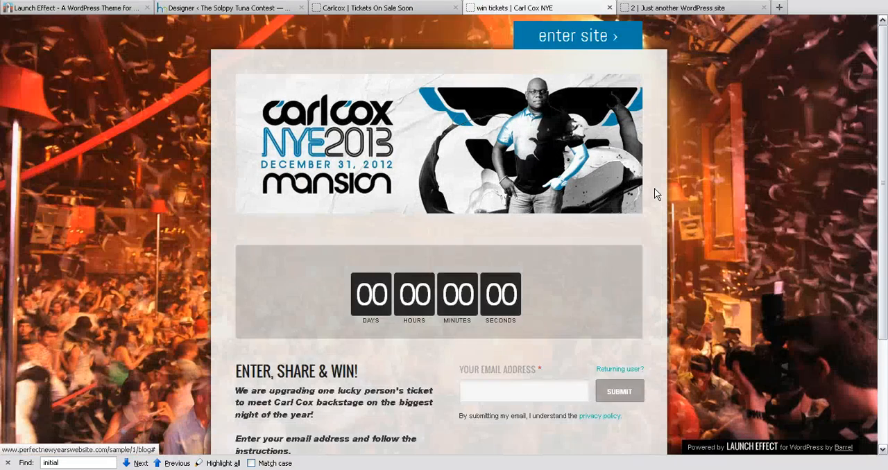
scroll(656, 195, "down", 1)
scroll(656, 195, "down", 1)
left_click(509, 328)
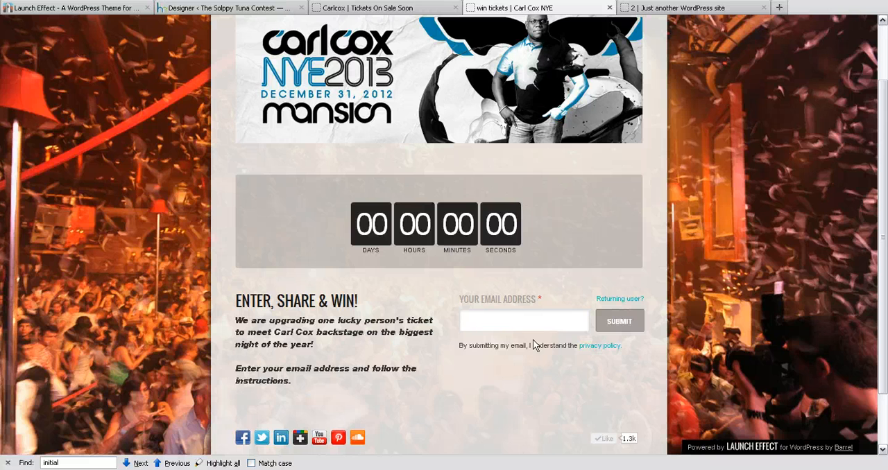
type("alex")
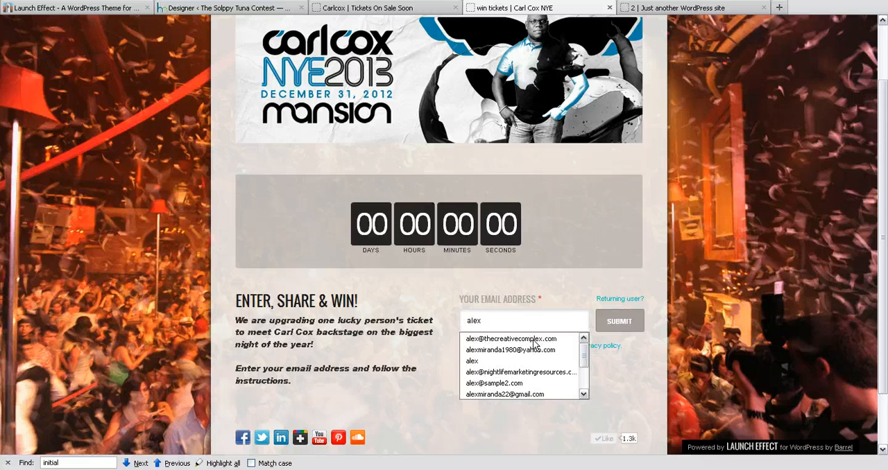
type("@test.com")
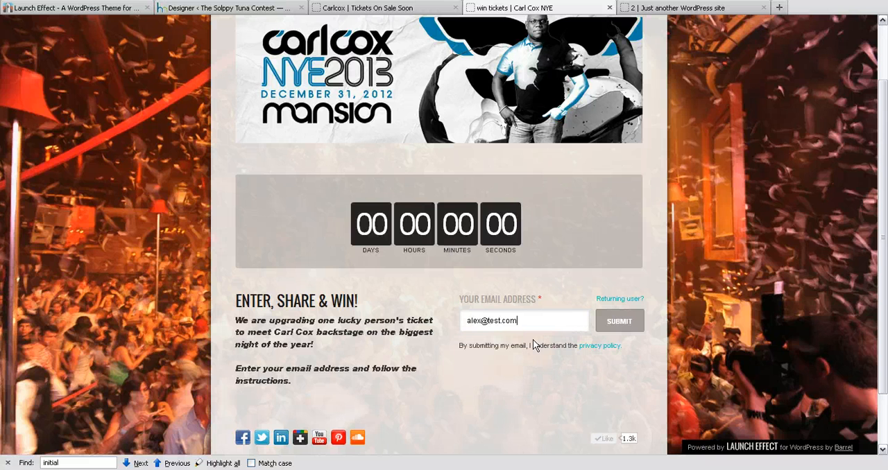
left_click(612, 327)
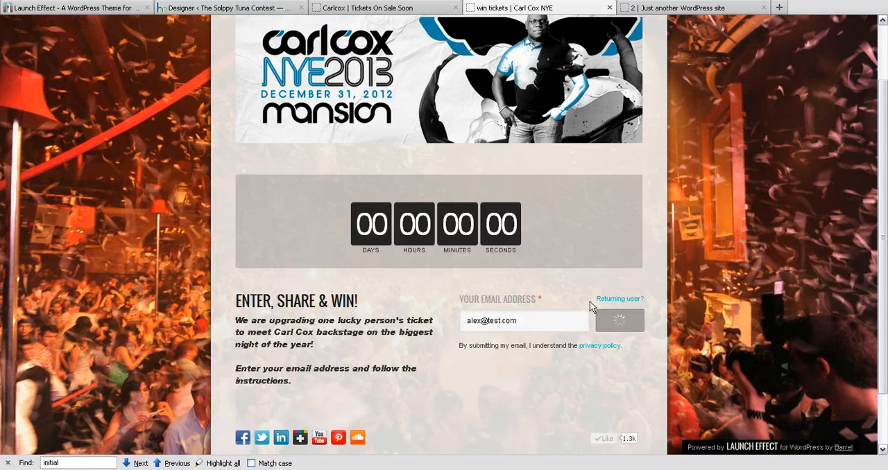
Select the whole referral link offered for copying on the contest's thank-you page.
scroll(516, 294, "down", 3)
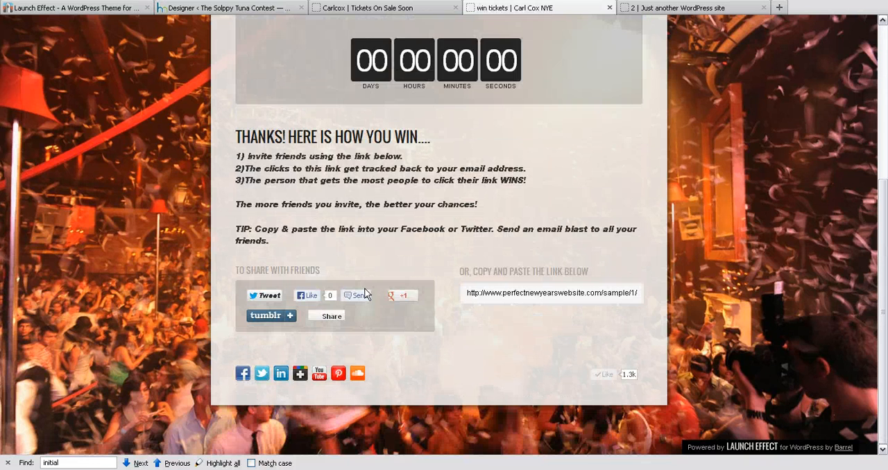
triple_click(515, 294)
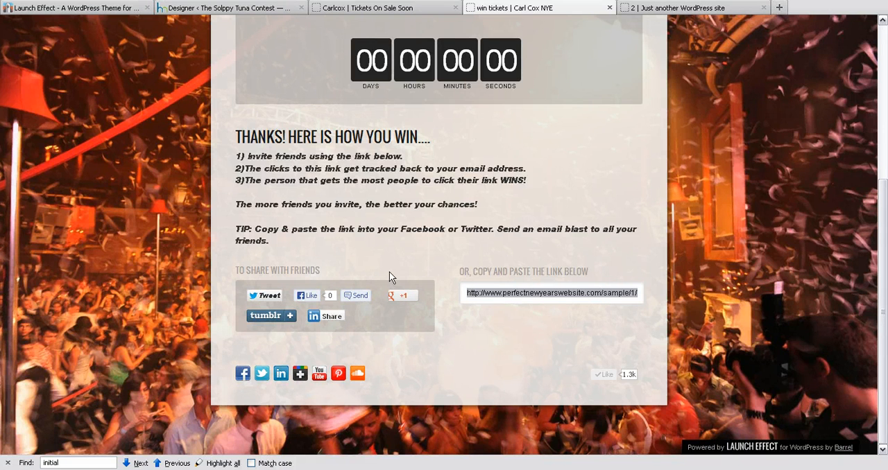
scroll(428, 183, "up", 5)
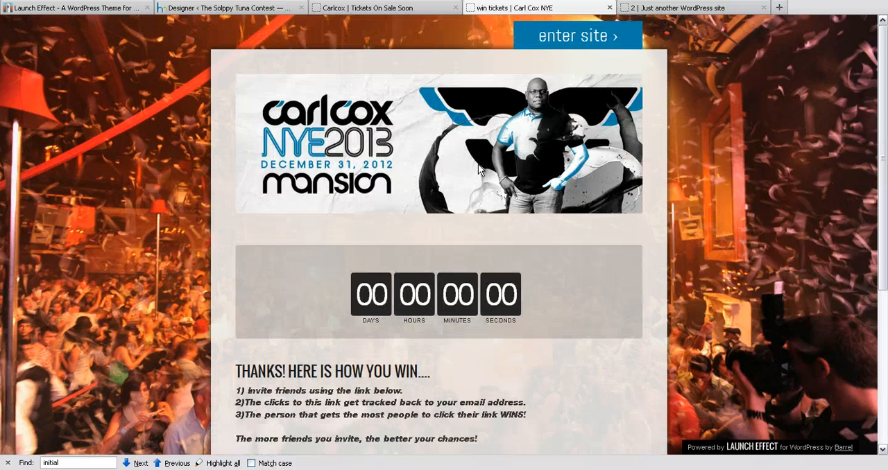
Review the thank-you page's instructions for winning, highlighting the line about clicks being tracked to the email address.
scroll(478, 170, "down", 5)
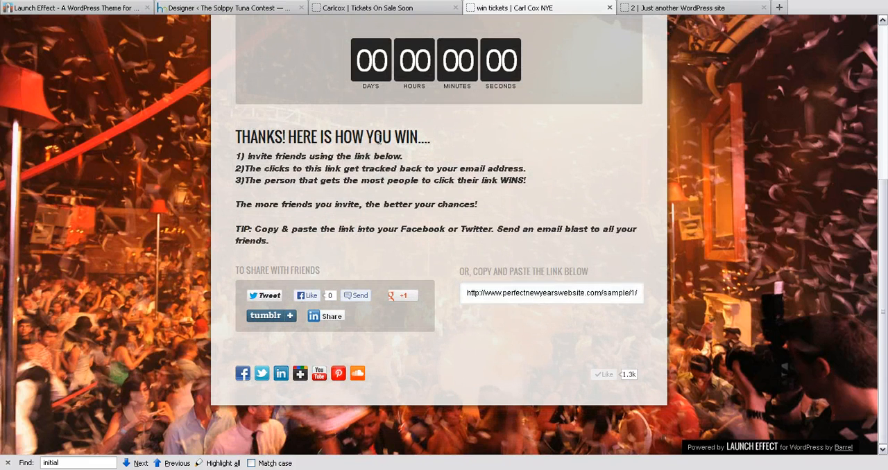
triple_click(378, 141)
triple_click(377, 157)
double_click(377, 167)
triple_click(378, 168)
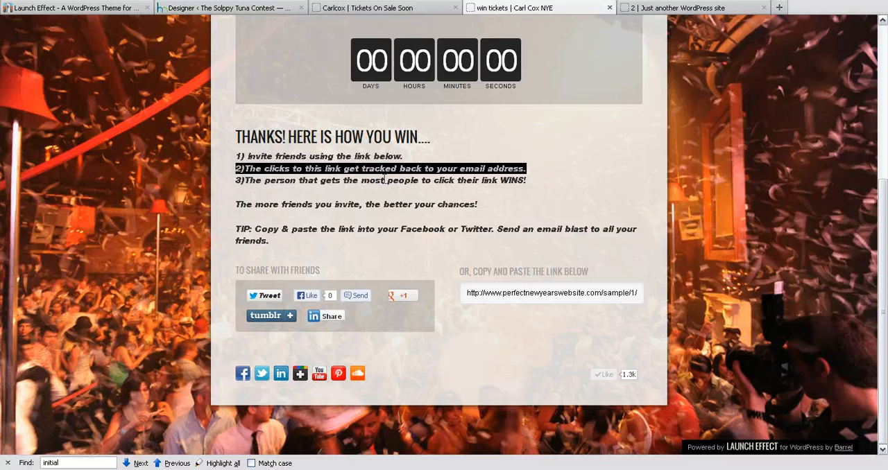
left_click(383, 177)
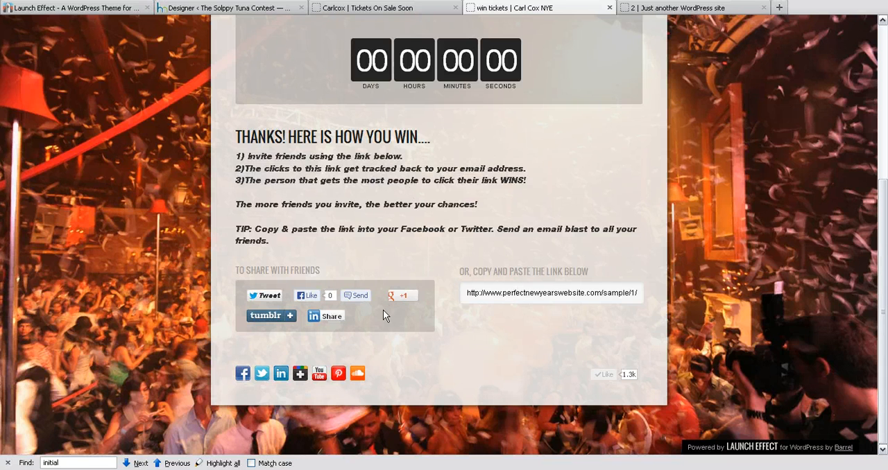
scroll(477, 215, "up", 5)
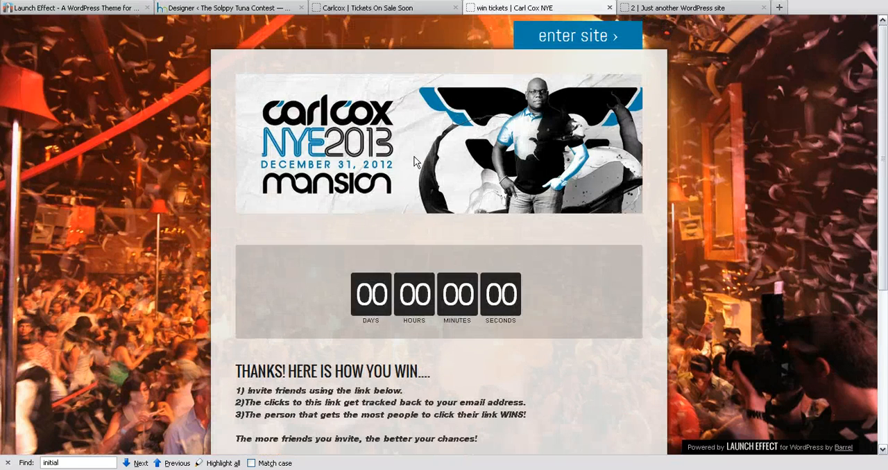
Leave the contest thank-you page and return to the Carl Cox NYE site's home page.
key("F5")
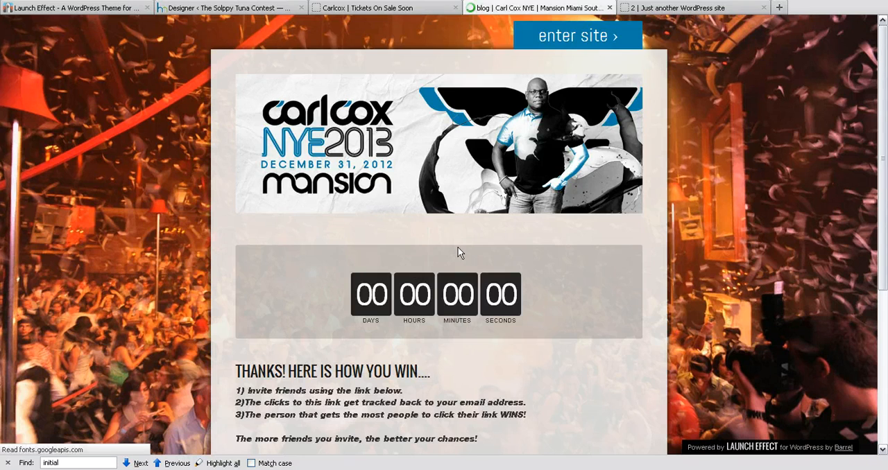
scroll(452, 291, "down", 3)
scroll(410, 278, "up", 3)
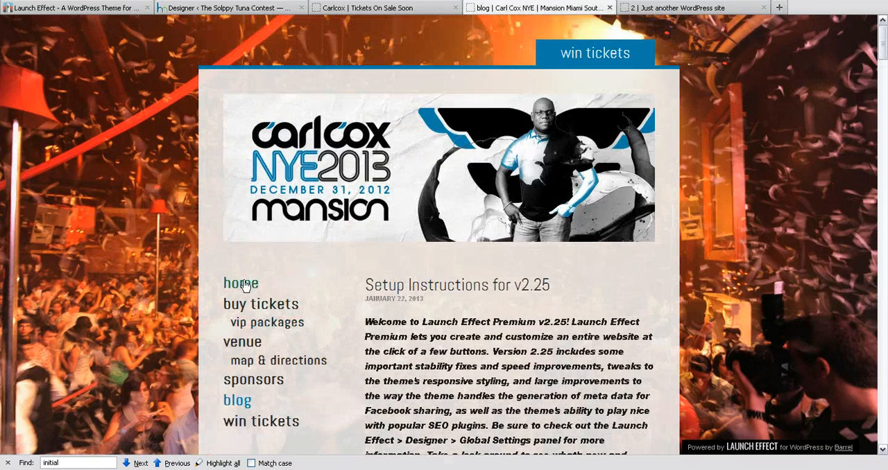
left_click(244, 285)
Switch to the other WordPress demo site and look over its Win Tickets page with the countdown and email form.
left_click(668, 9)
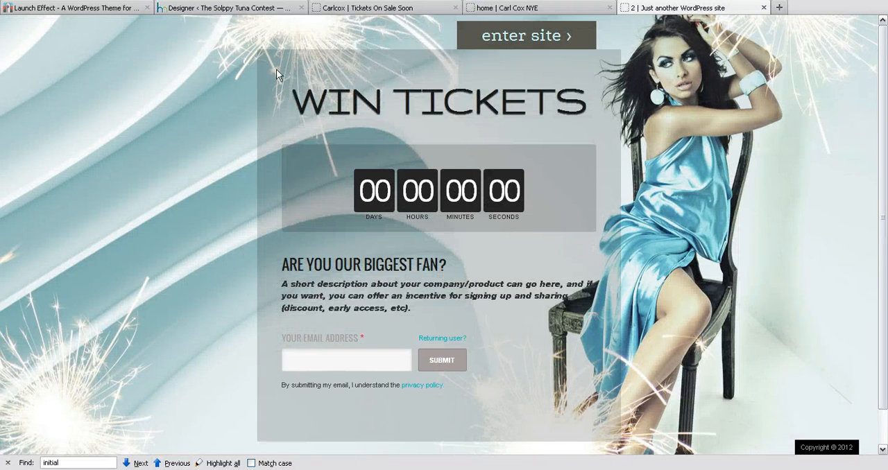
scroll(280, 223, "down", 1)
scroll(280, 223, "up", 1)
scroll(551, 264, "down", 1)
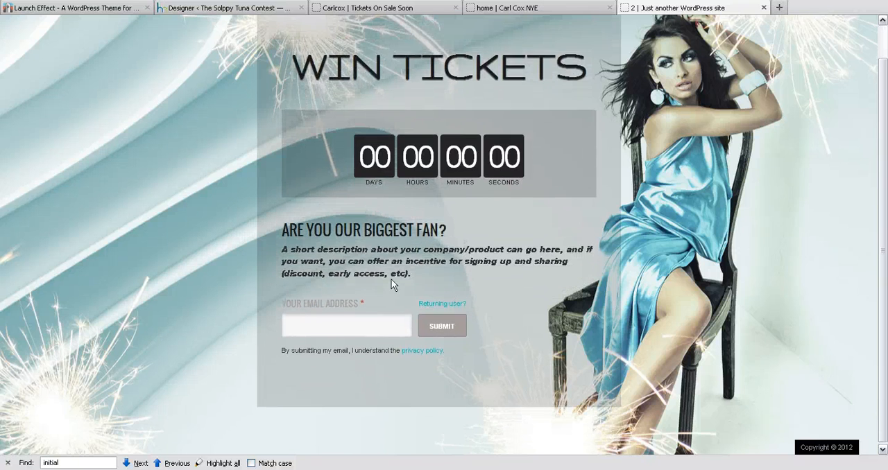
scroll(525, 320, "up", 1)
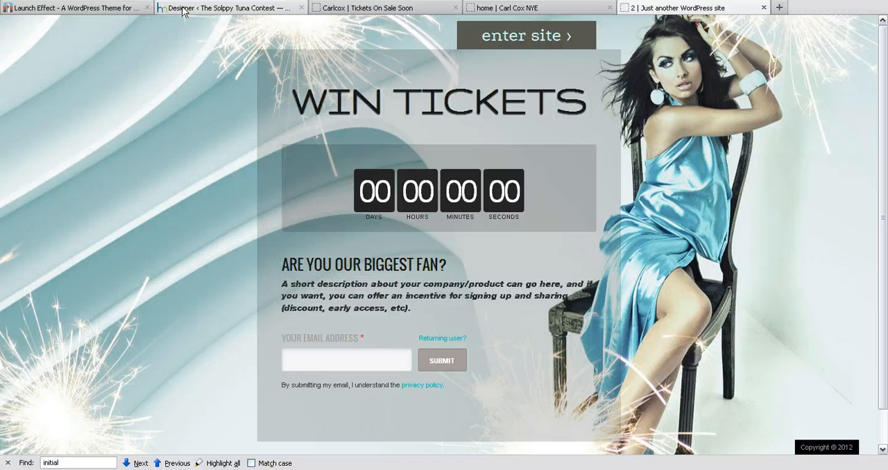
Switch to the Solppy Tuna Contest WordPress admin and show its main dashboard.
left_click(222, 8)
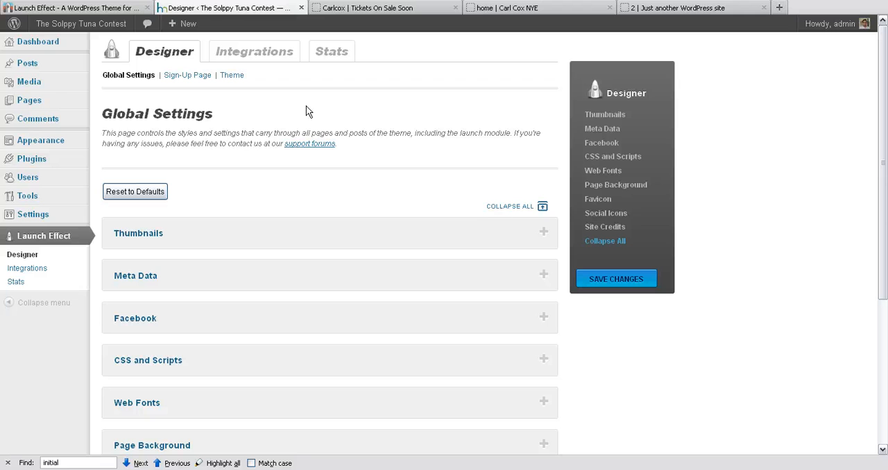
left_click(39, 43)
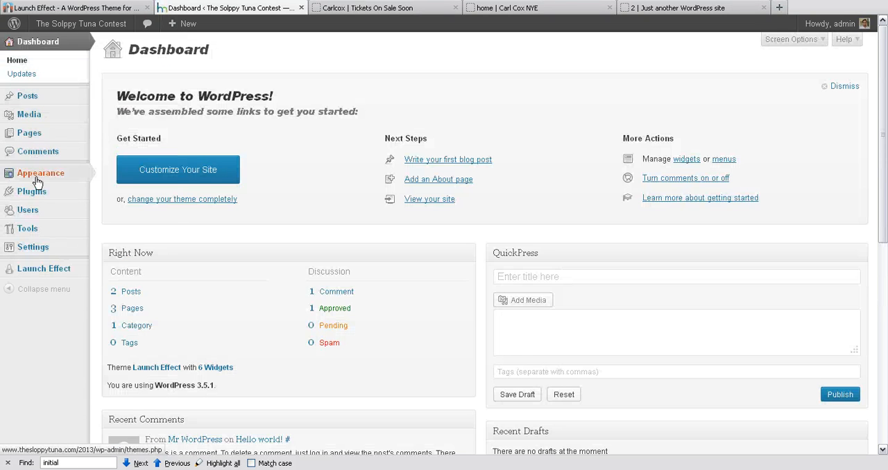
mouse_move(39, 179)
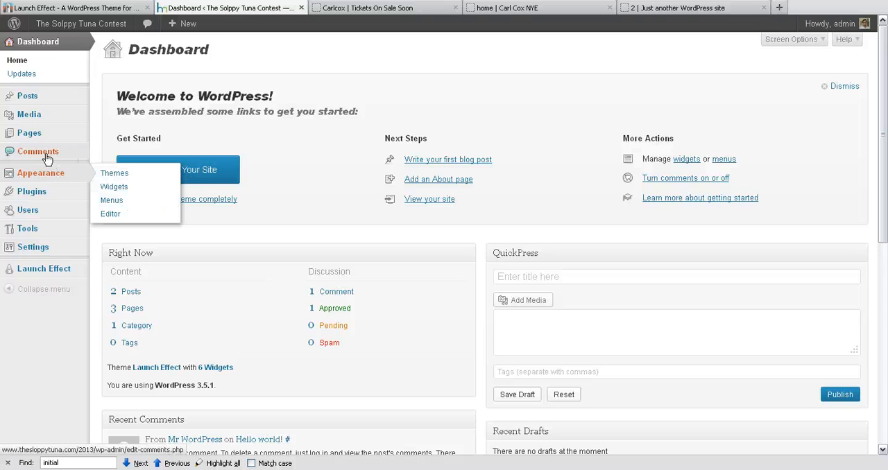
Open the Launch Effect Designer and look through its Global Settings sections.
left_click(42, 270)
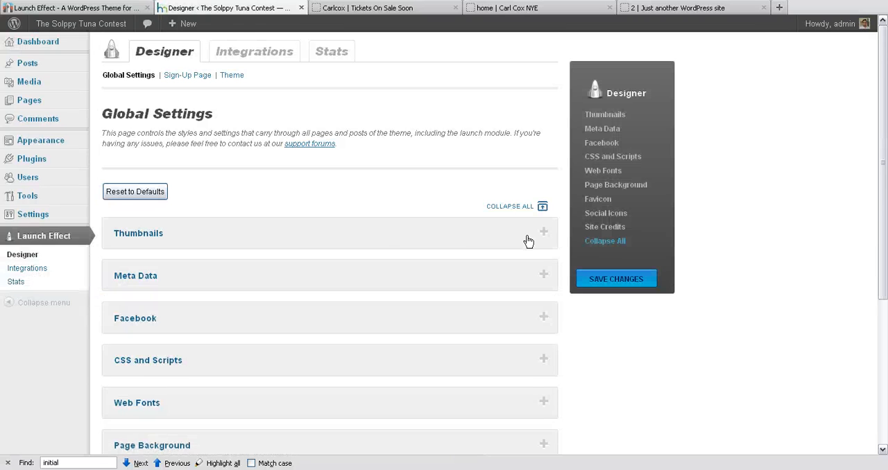
scroll(529, 240, "down", 1)
scroll(527, 236, "up", 1)
scroll(238, 251, "down", 4)
scroll(238, 251, "up", 4)
Open the Designer's Sign-Up Page settings and look over the Carlcox ticket page that they style, including its email form.
left_click(183, 75)
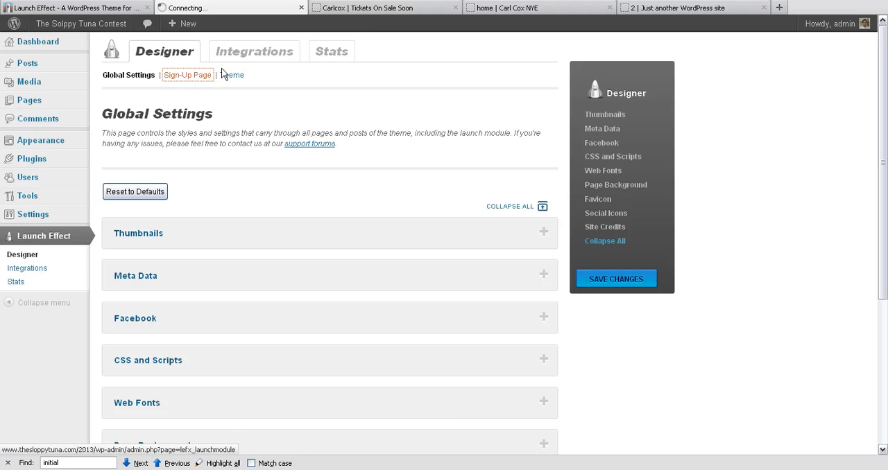
left_click(377, 11)
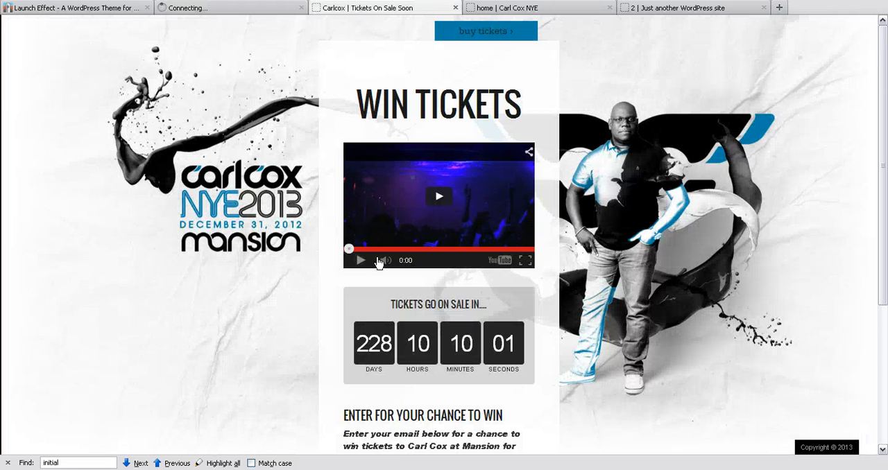
scroll(378, 262, "down", 5)
scroll(391, 301, "up", 5)
scroll(410, 271, "down", 5)
left_click(390, 307)
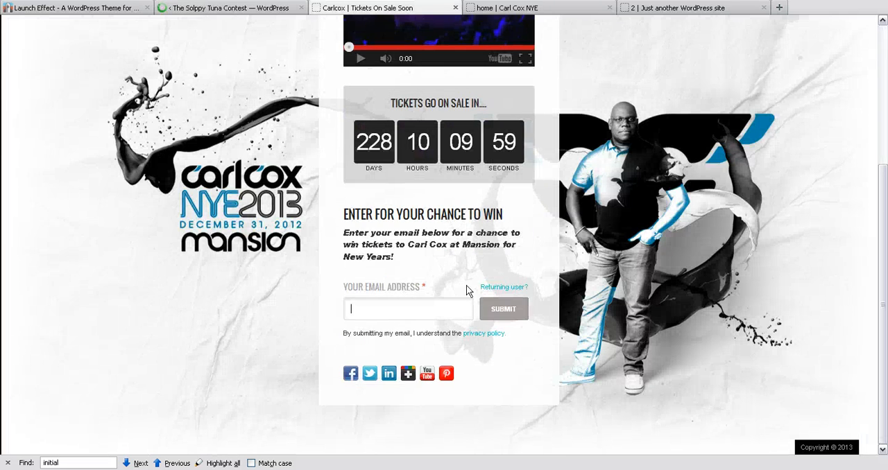
scroll(479, 271, "up", 5)
Open the Designer's Theme settings and view the Carl Cox NYE home page that they style.
left_click(218, 9)
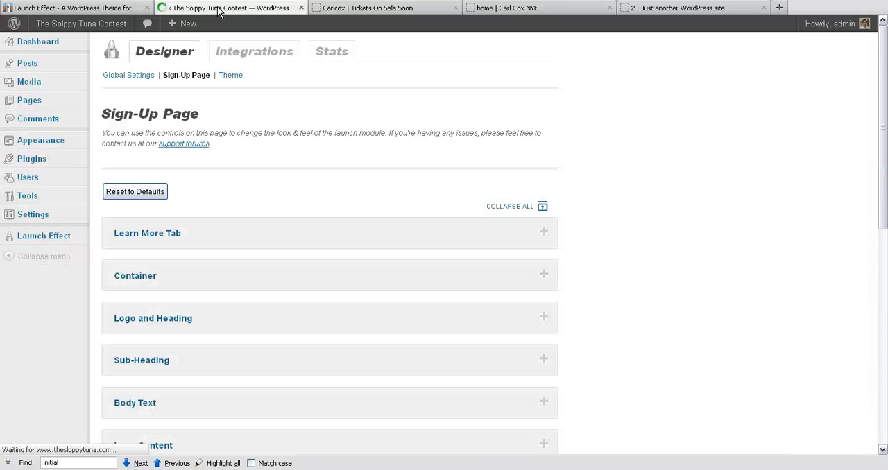
left_click(230, 75)
left_click(515, 9)
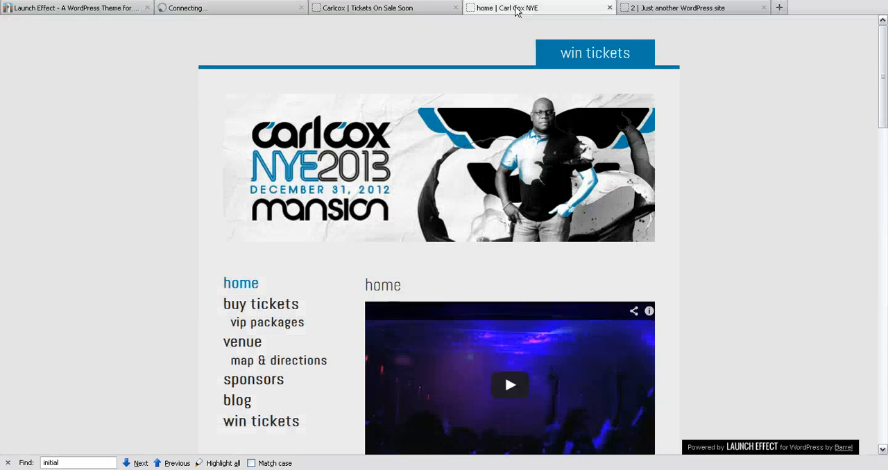
scroll(317, 244, "down", 5)
scroll(317, 245, "up", 5)
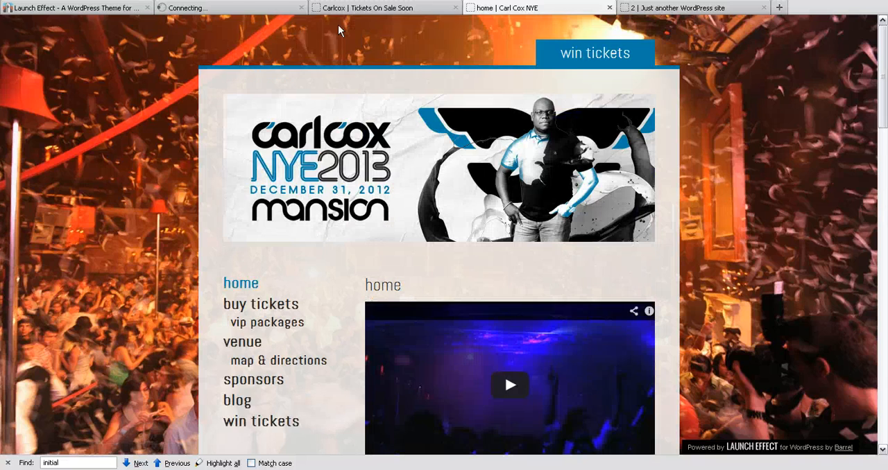
Compare the Carlcox Win Tickets sign-up page with the full Carl Cox NYE site's home page.
left_click(374, 9)
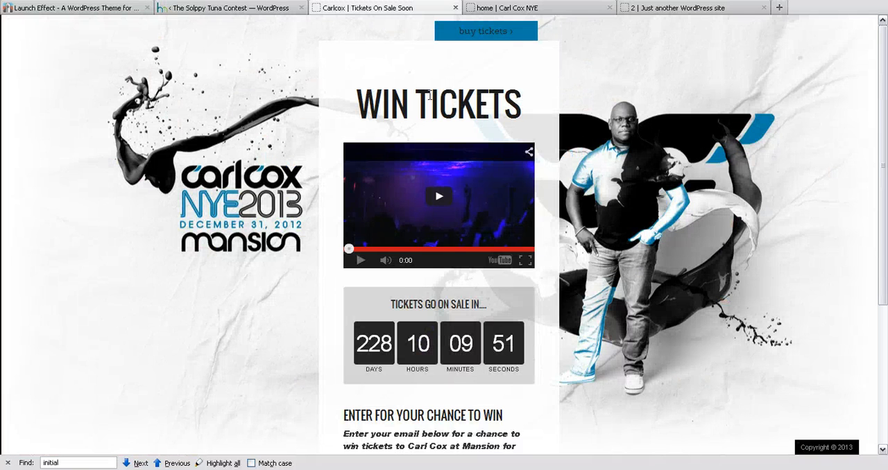
left_click_drag(369, 101, 522, 104)
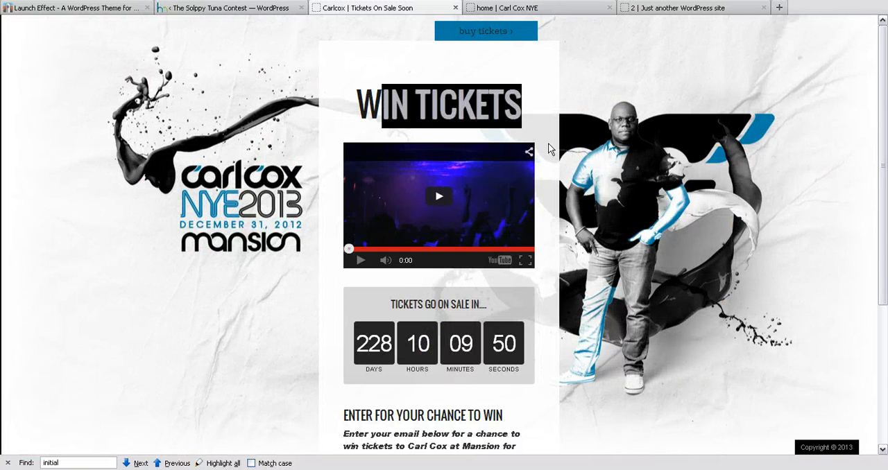
left_click(525, 10)
scroll(365, 208, "down", 5)
scroll(363, 192, "up", 5)
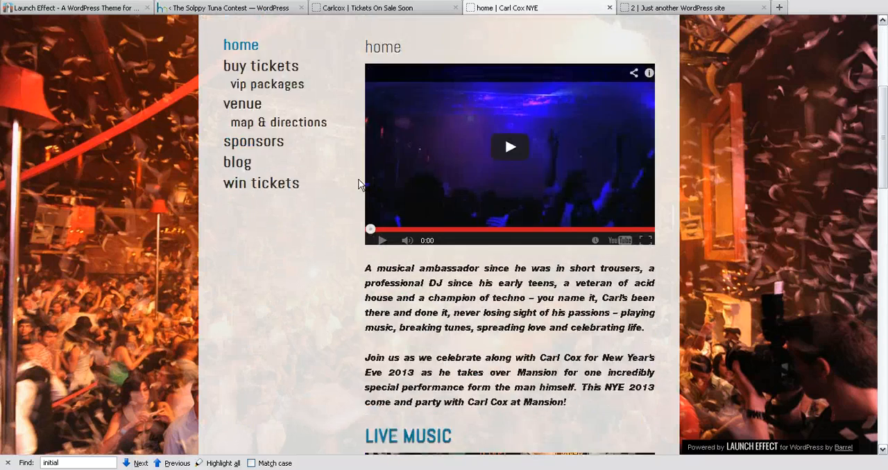
Return to the Designer's Theme settings and look over the list of style sections.
left_click(231, 8)
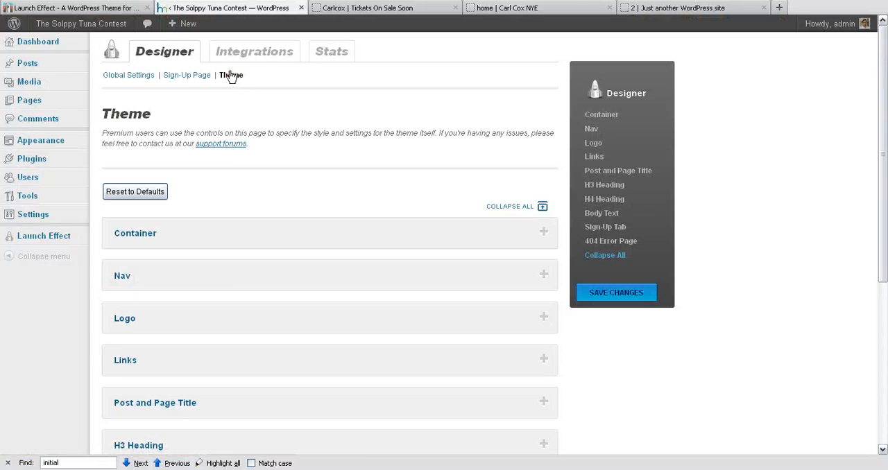
scroll(228, 272, "down", 6)
scroll(228, 198, "up", 5)
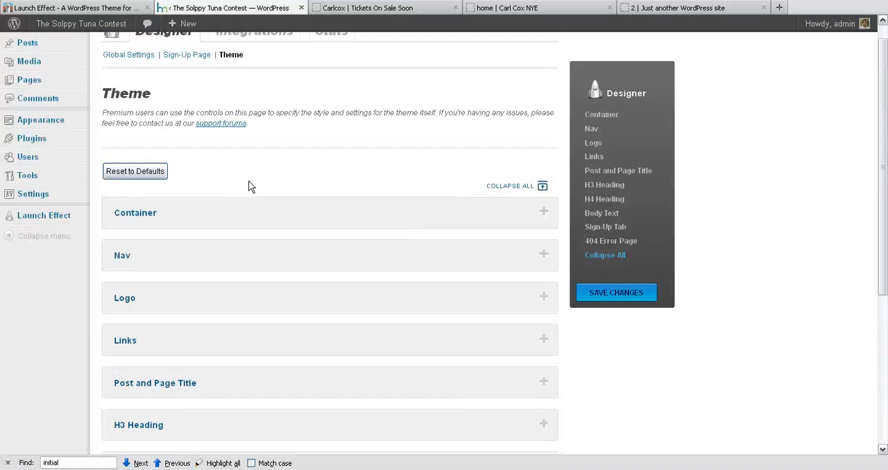
scroll(251, 188, "up", 1)
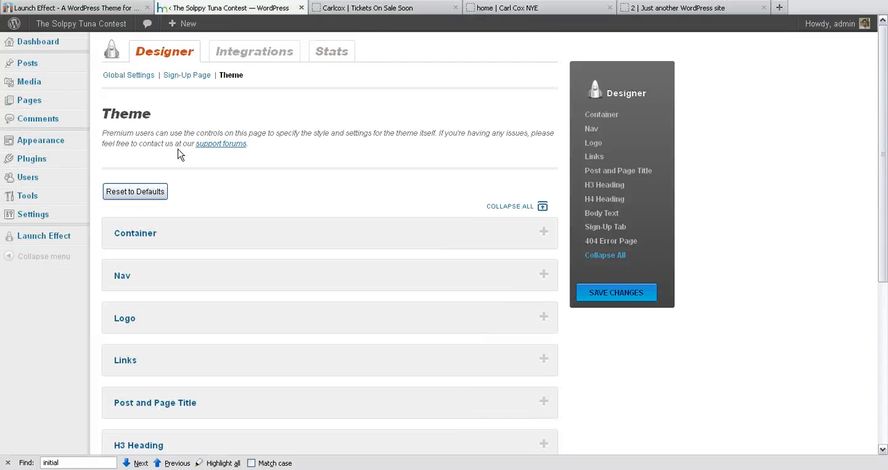
Reopen the Designer's Sign-Up Page settings, checking the Carlcox sign-up page in between.
left_click(185, 76)
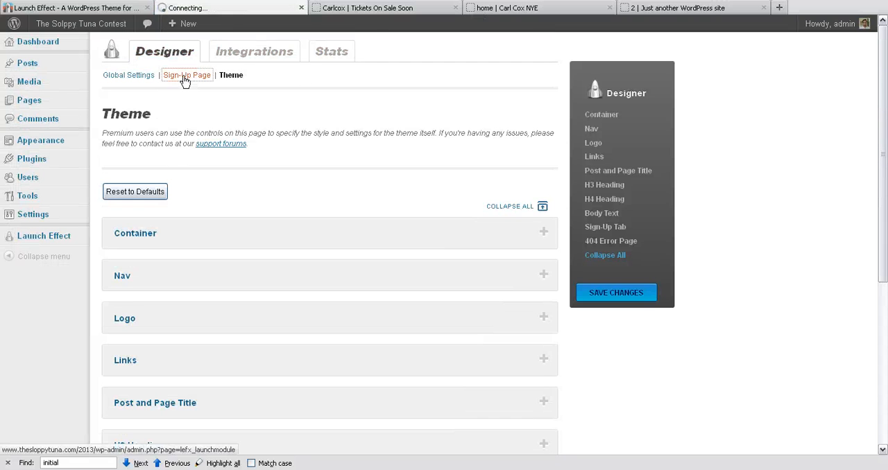
left_click(371, 10)
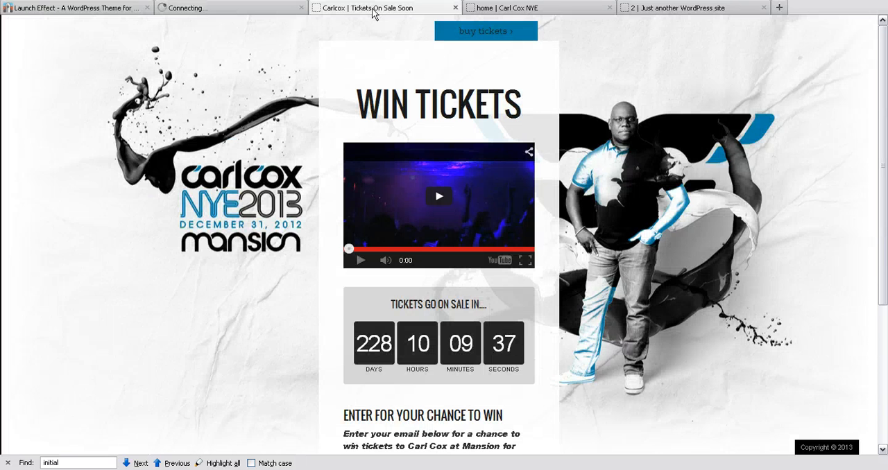
left_click(250, 14)
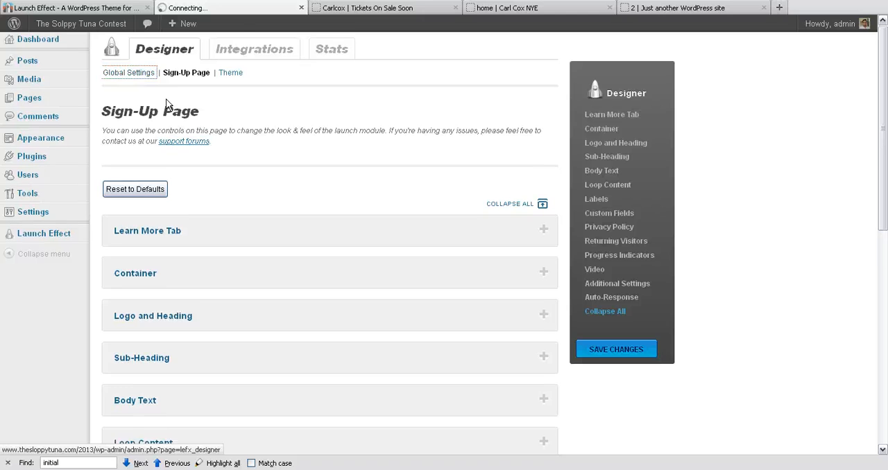
Go back to the Designer's Global Settings and inspect the Thumbnails section, collapsing it when done.
scroll(218, 164, "down", 2)
left_click(224, 167)
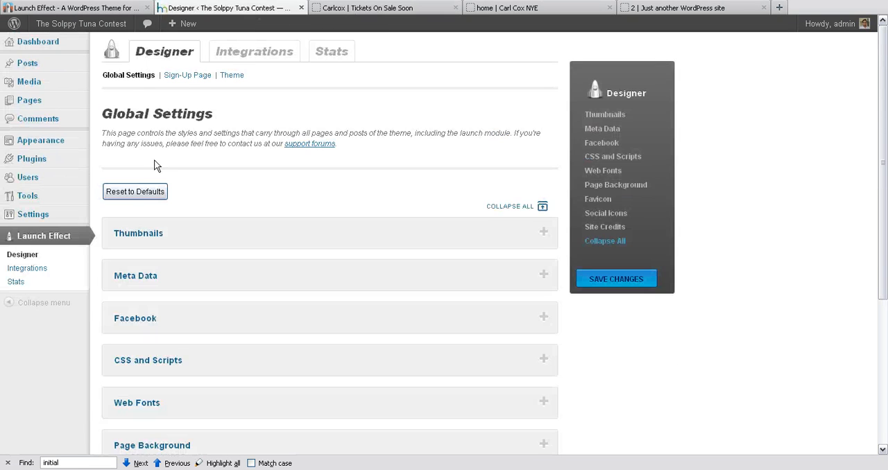
left_click(188, 236)
scroll(192, 240, "down", 2)
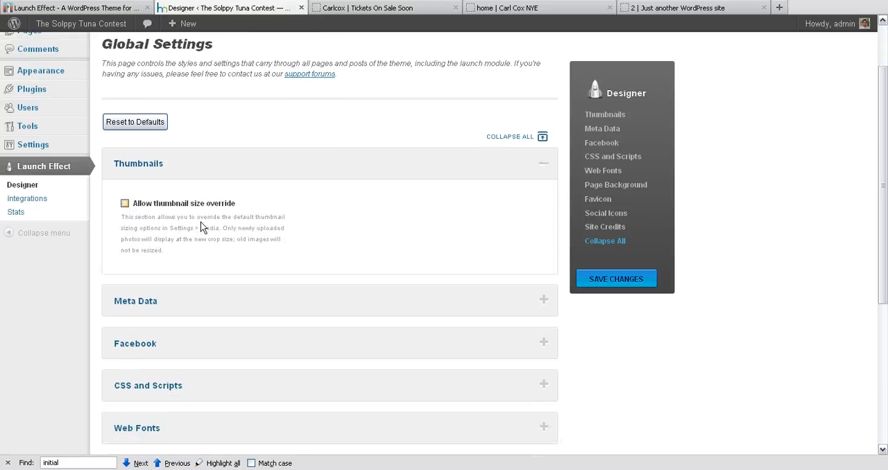
left_click(246, 167)
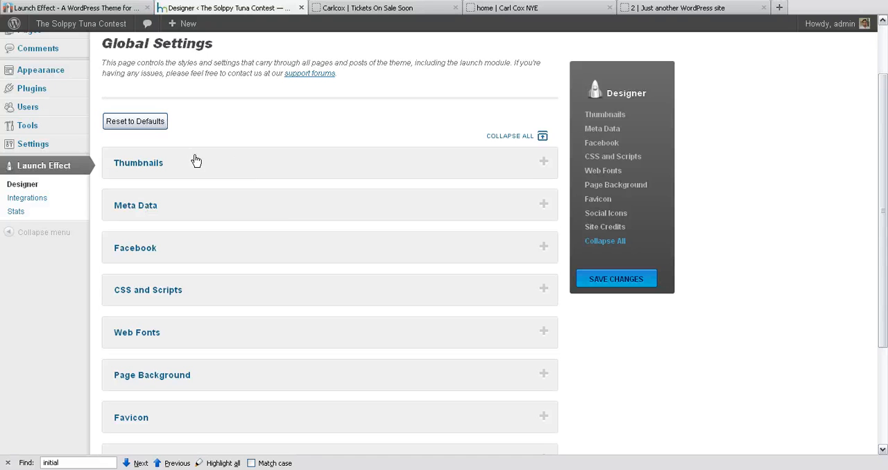
Review the Meta Data section's tag removal option and Open Graph description field, and collapse the section.
left_click(222, 208)
scroll(258, 215, "down", 3)
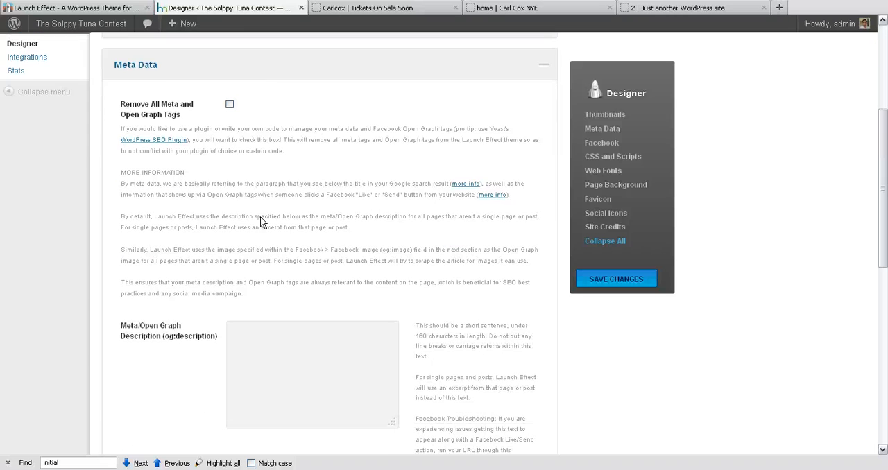
scroll(311, 158, "down", 3)
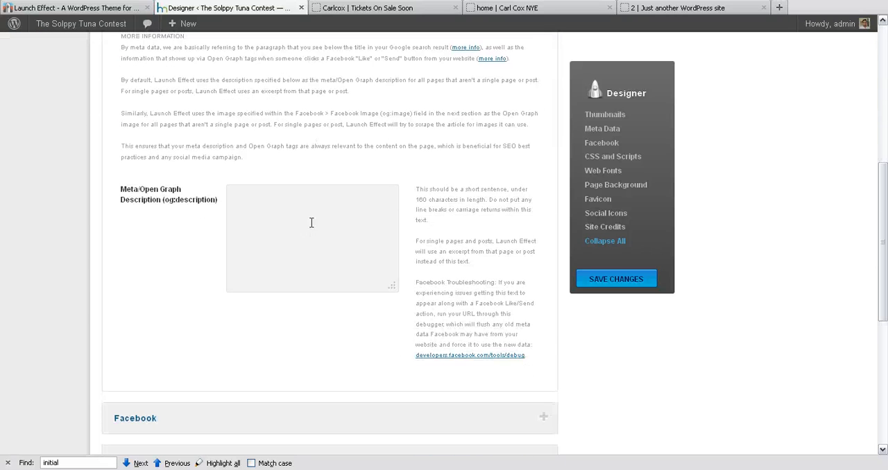
left_click(294, 214)
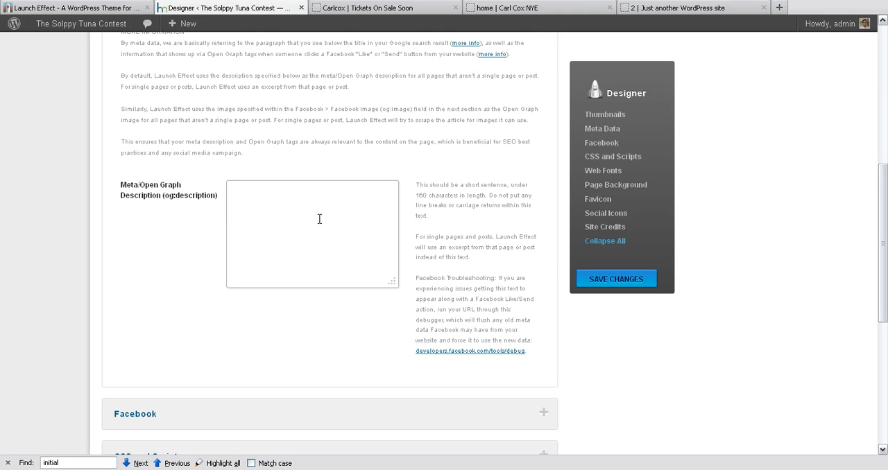
scroll(290, 198, "up", 5)
scroll(233, 192, "down", 2)
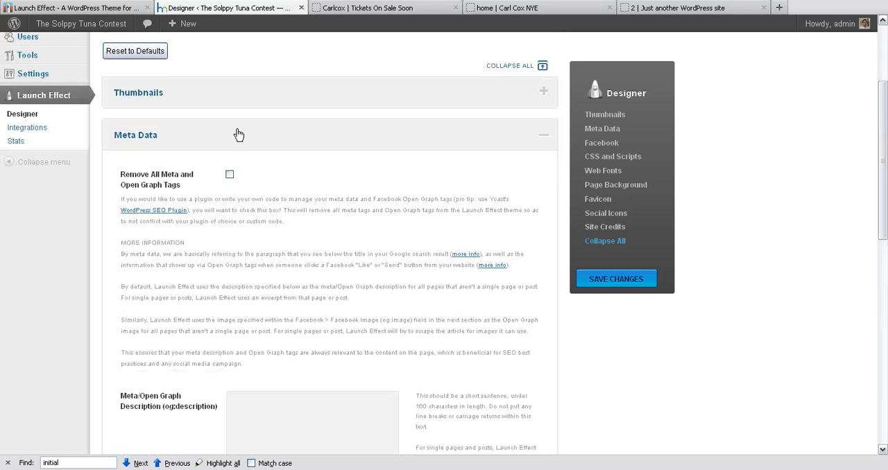
left_click(241, 136)
Expand the Facebook section of Global Settings and inspect the Like Button field, leaving it blank.
left_click(240, 176)
scroll(229, 159, "down", 2)
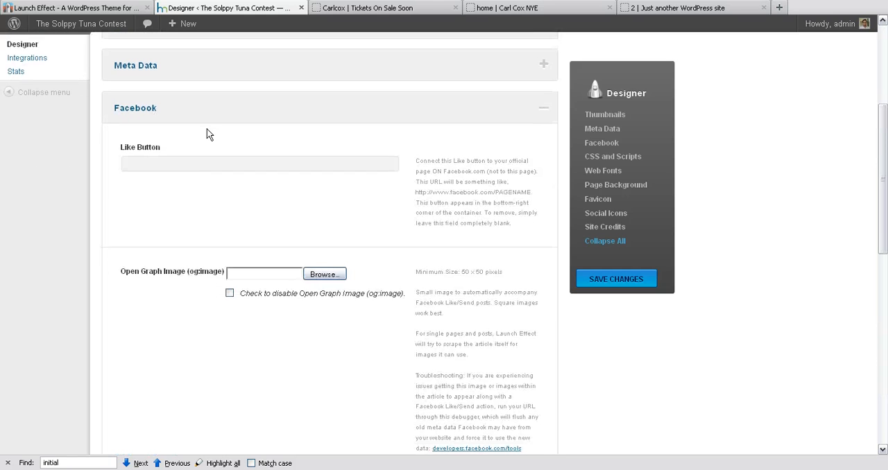
left_click(199, 167)
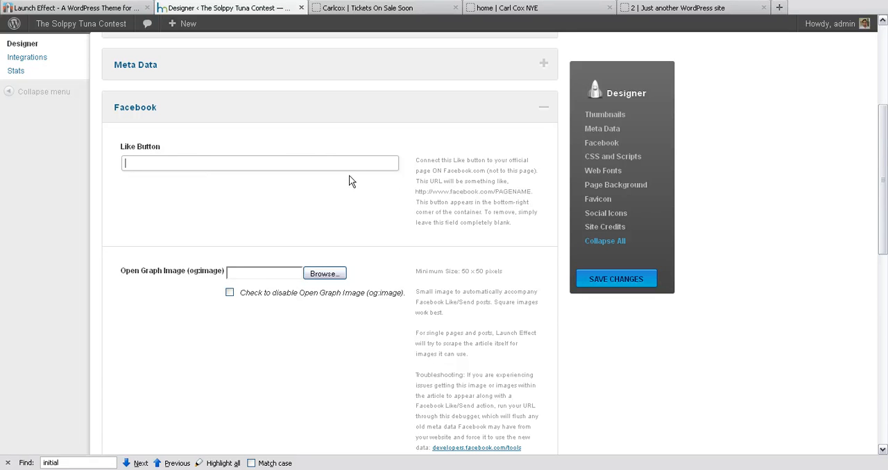
left_click(228, 164)
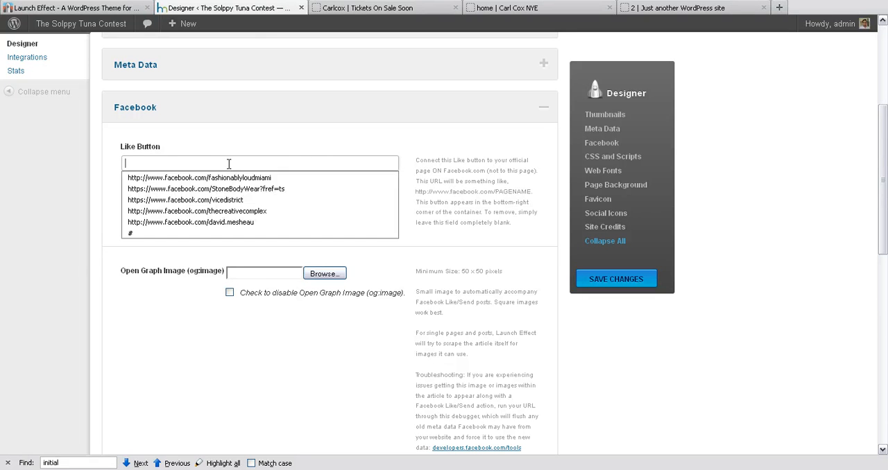
left_click(472, 173)
scroll(430, 174, "down", 4)
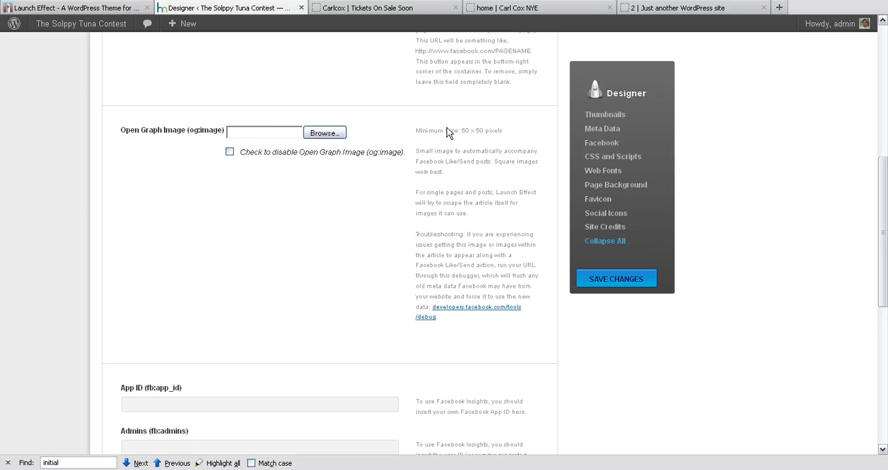
Review the Open Graph Image size guidance and the remaining Facebook fields, and collapse the section.
left_click_drag(464, 136, 415, 127)
left_click(417, 129)
left_click_drag(415, 156, 448, 174)
left_click(446, 172)
scroll(414, 164, "down", 5)
scroll(375, 172, "up", 9)
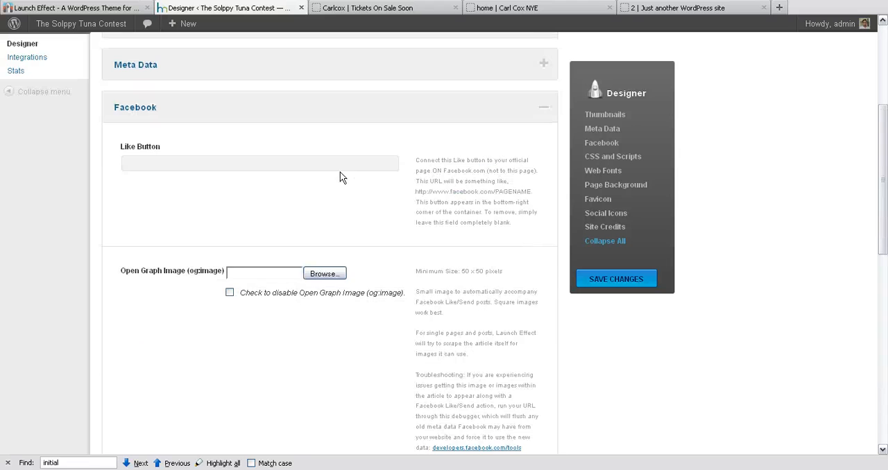
left_click(285, 115)
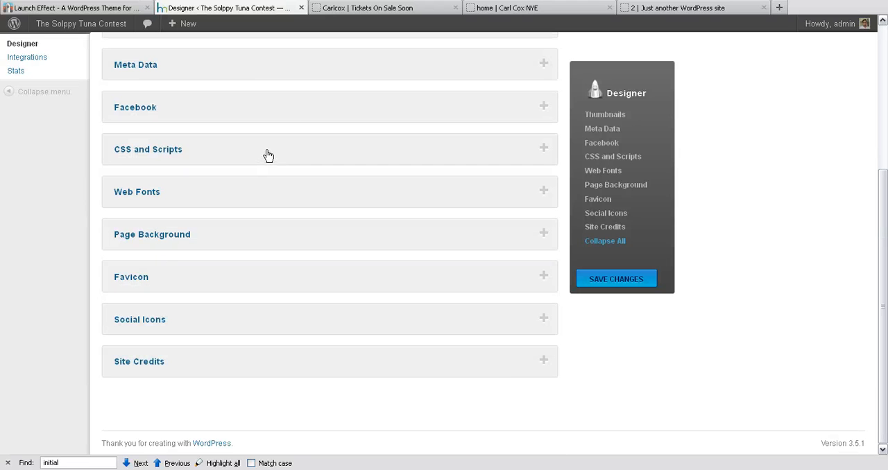
Expand the Page Background section, compare it with the Carlcox page's background, and review the background image's file size guidance.
left_click(197, 234)
scroll(248, 240, "down", 3)
left_click(378, 8)
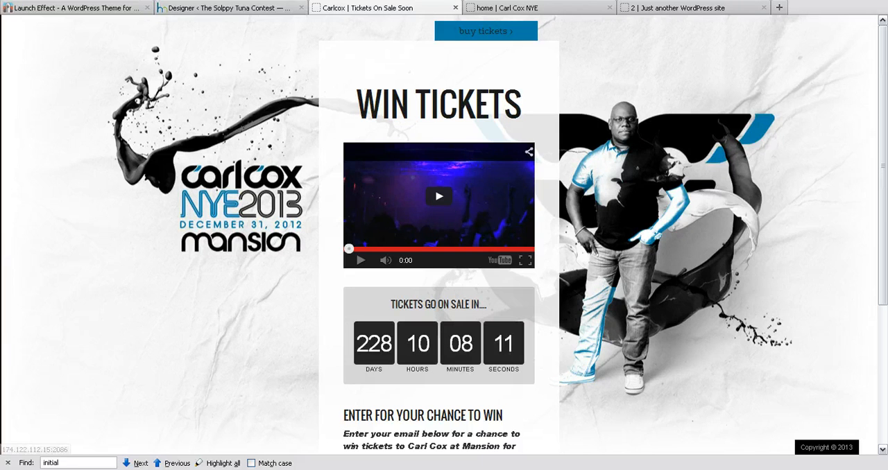
left_click(279, 9)
scroll(353, 241, "down", 2)
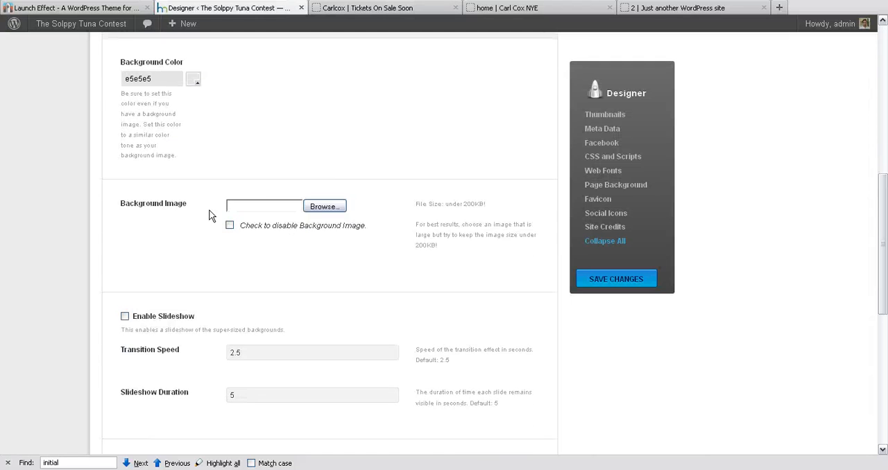
left_click_drag(464, 205, 401, 207)
left_click(451, 206)
Check the Carlcox page against the Designer settings, examine its page source, and close the source window.
left_click(355, 10)
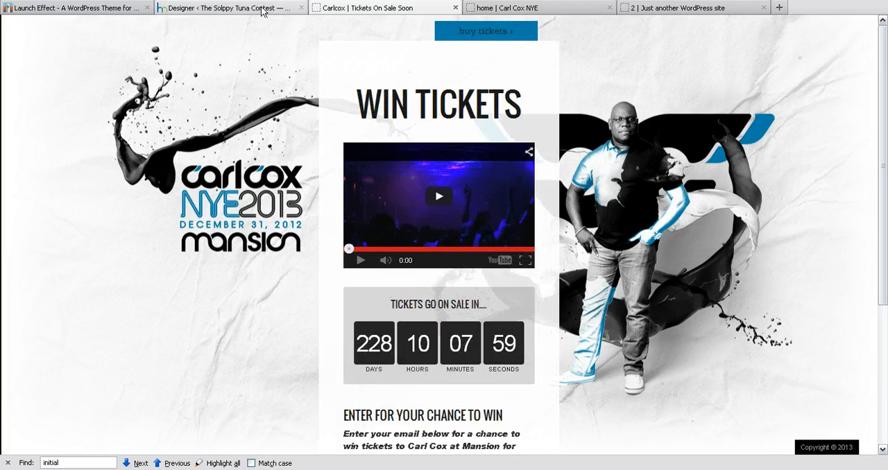
left_click(229, 8)
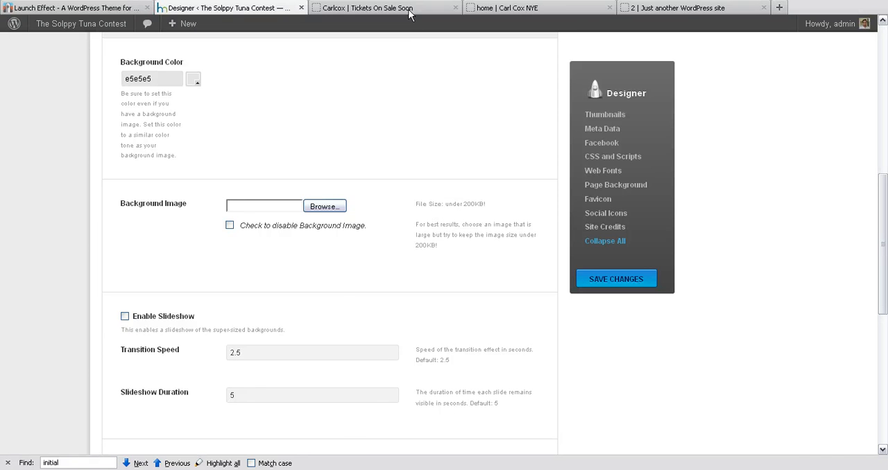
left_click(368, 8)
right_click(686, 167)
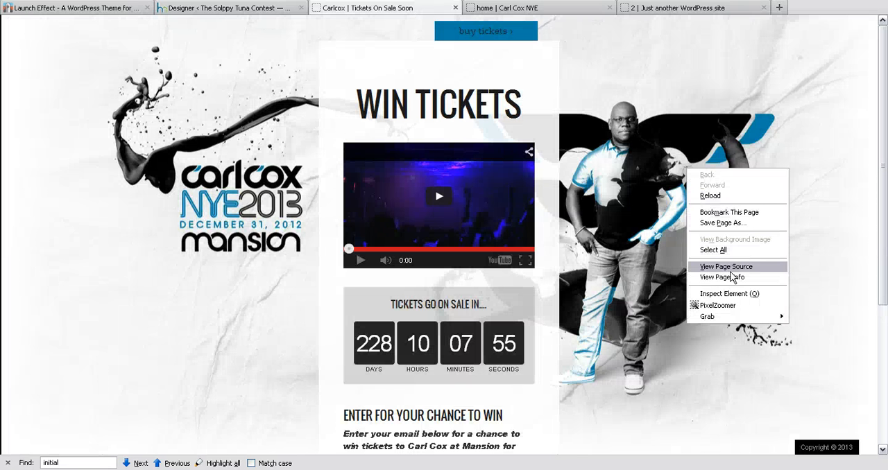
left_click(728, 267)
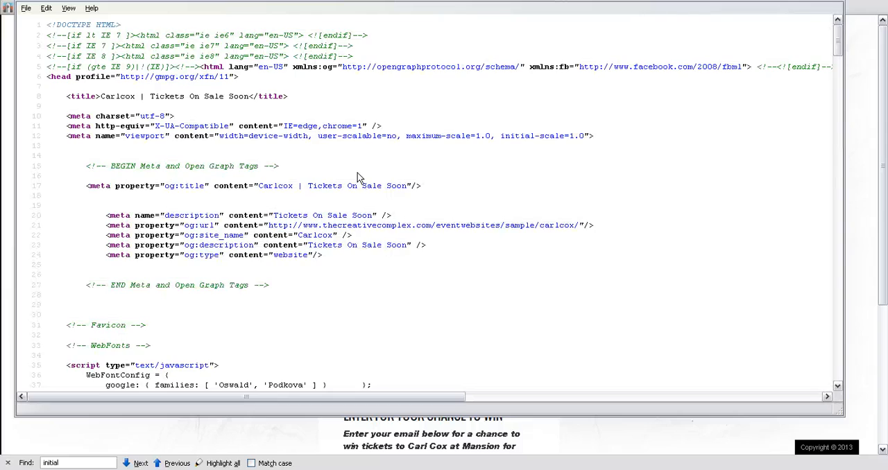
scroll(584, 130, "down", 6)
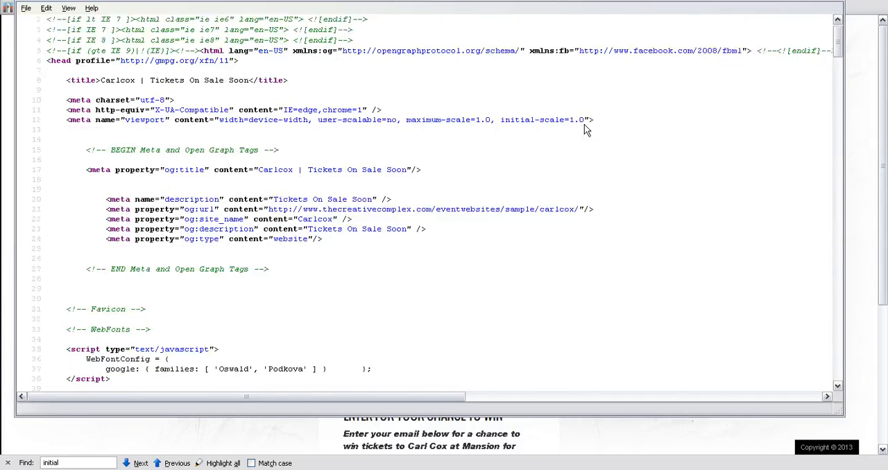
scroll(584, 130, "down", 3)
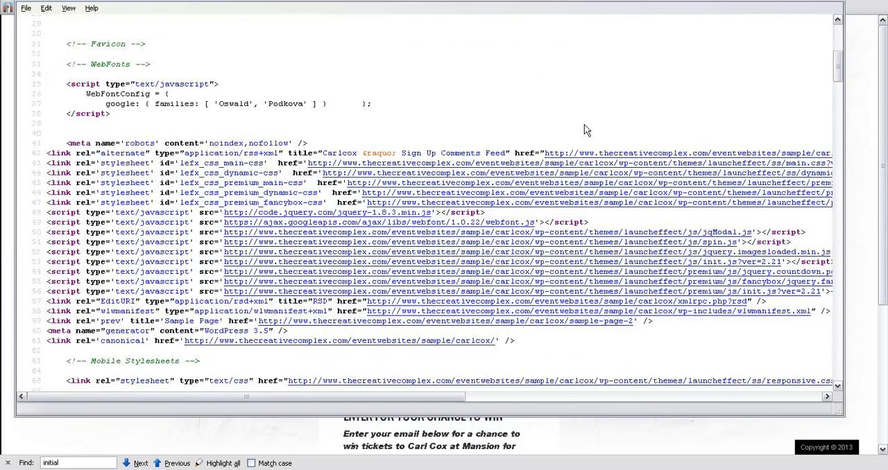
scroll(746, 133, "up", 9)
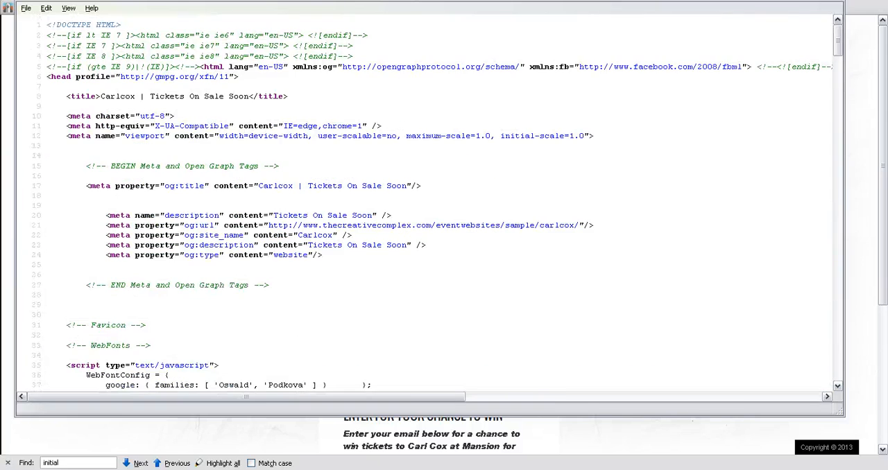
key("ctrl+w")
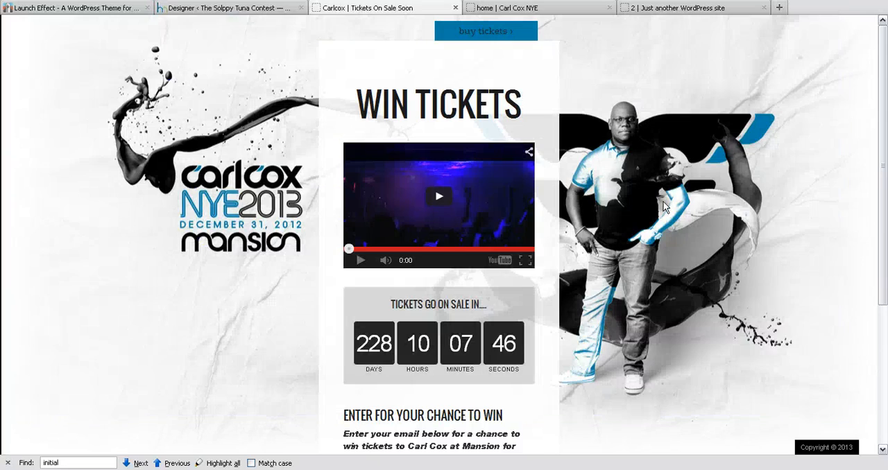
Return to the Page Background settings, review the background image options, and look at the Carlcox page's full-size background.
left_click(204, 10)
scroll(287, 162, "up", 12)
scroll(290, 163, "down", 10)
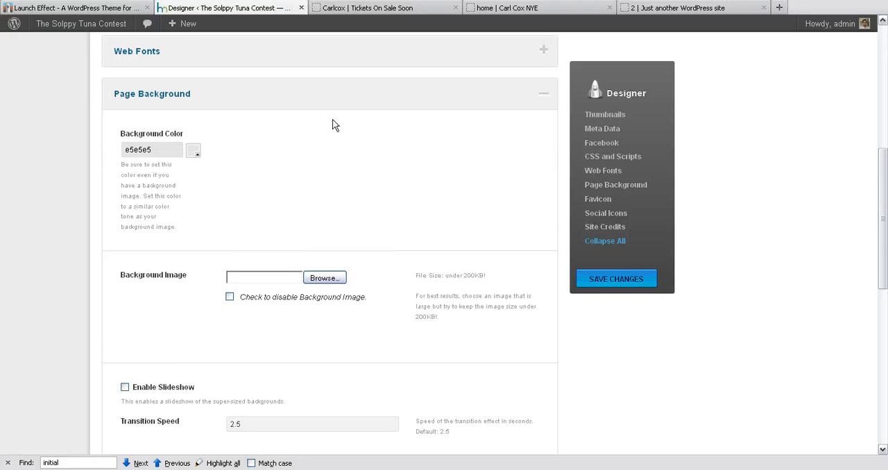
scroll(341, 162, "down", 2)
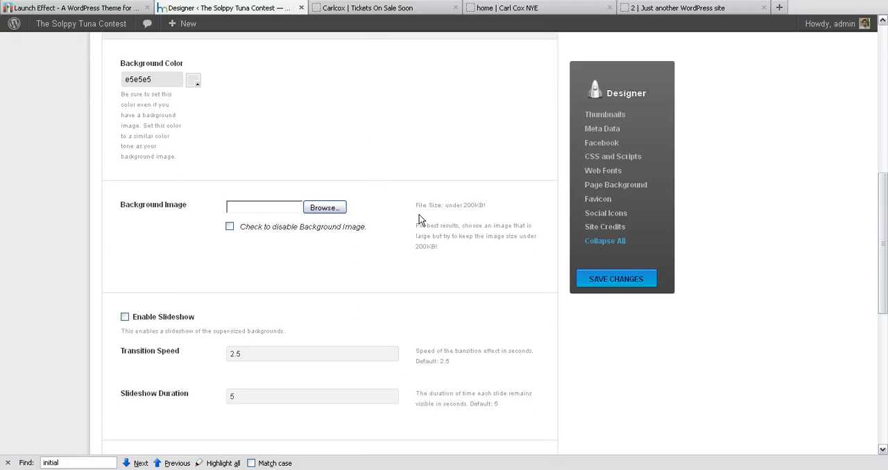
left_click(361, 11)
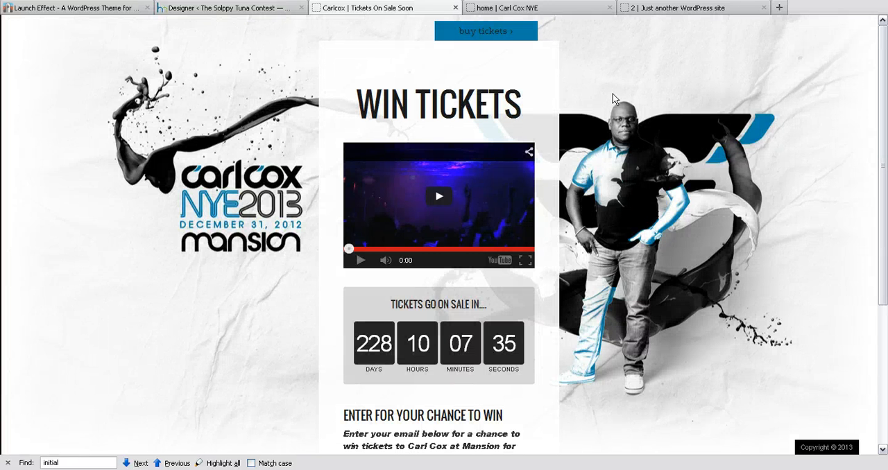
Back in the Designer, open the Background Image file picker and browse the Google Drive network drive to The Sloppy Tuna's Contest Page folder.
left_click(262, 10)
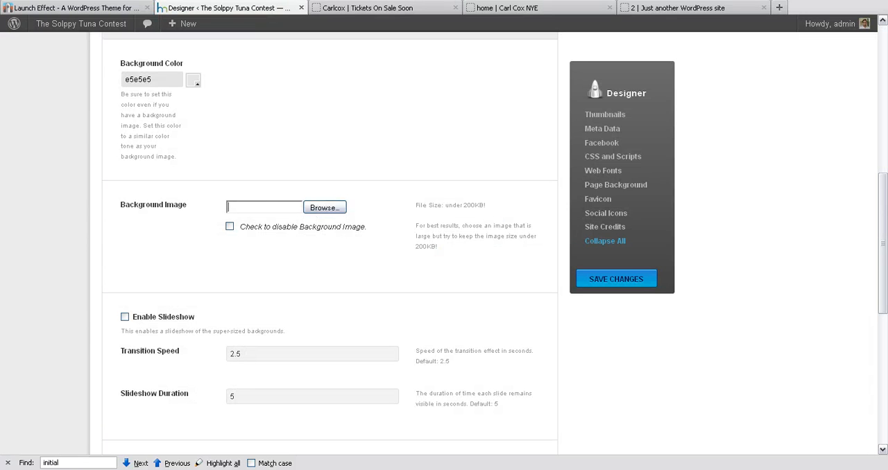
left_click_drag(212, 97, 486, 79)
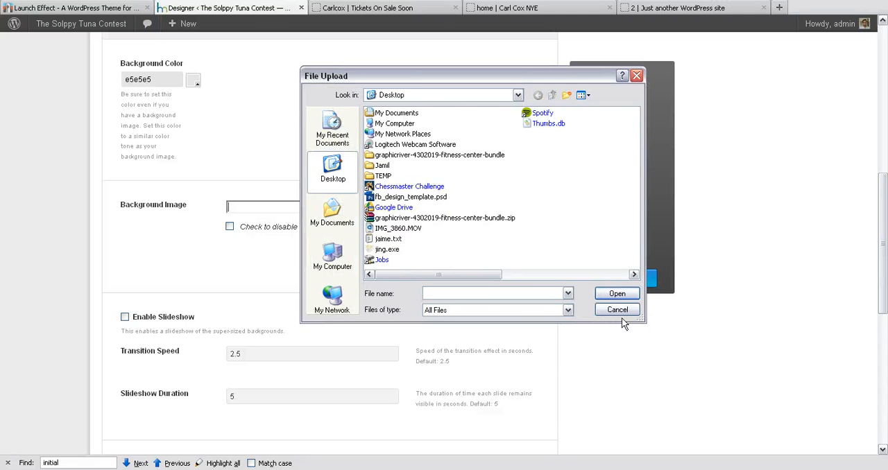
left_click(518, 95)
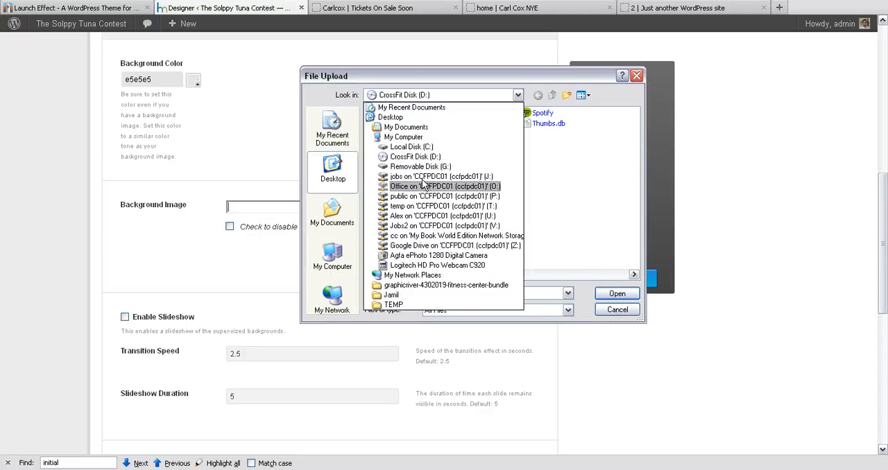
left_click(420, 247)
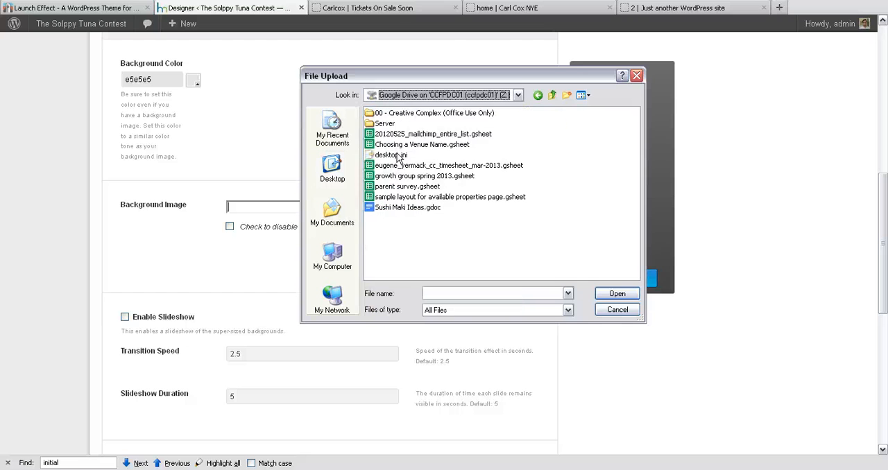
double_click(390, 124)
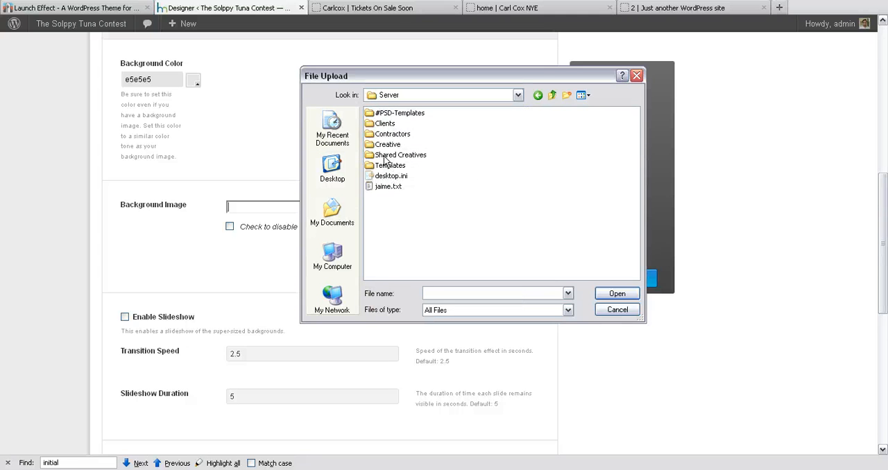
double_click(391, 135)
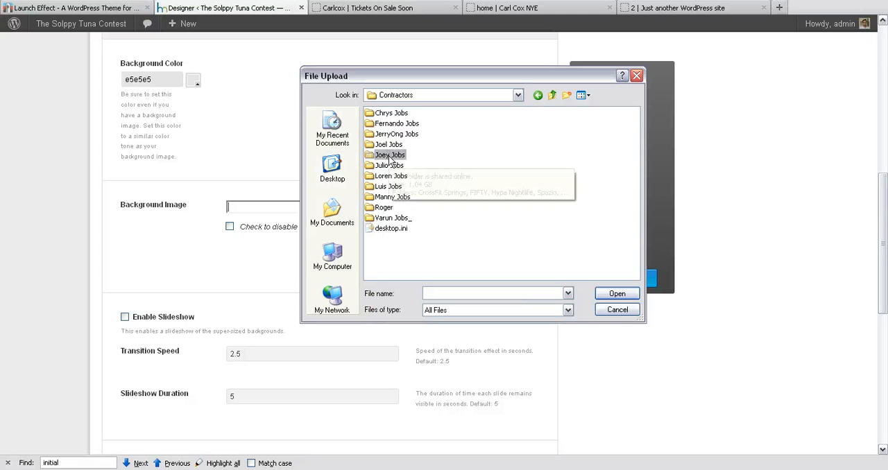
double_click(389, 156)
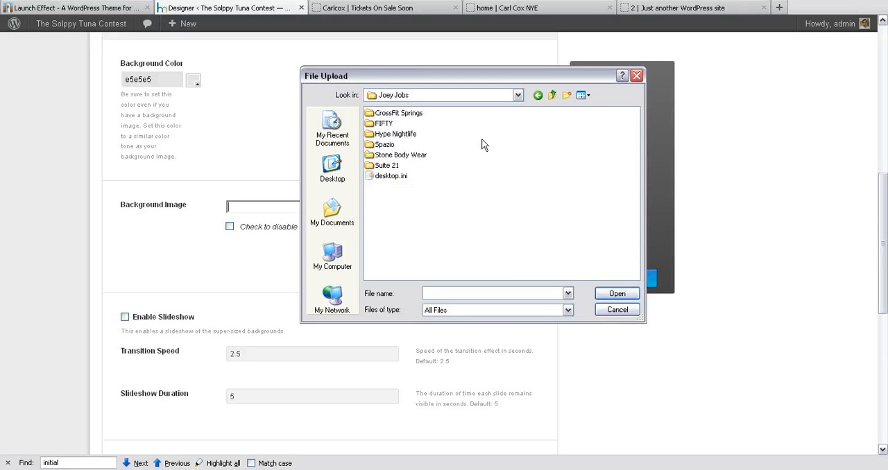
left_click(539, 99)
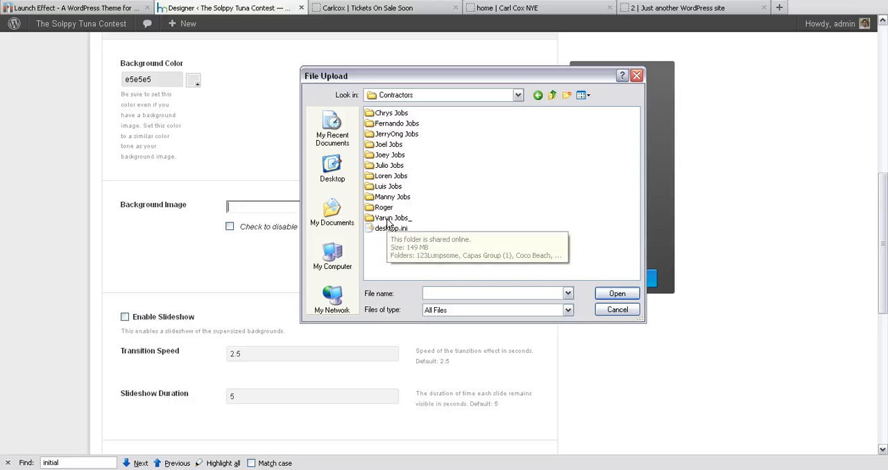
double_click(388, 145)
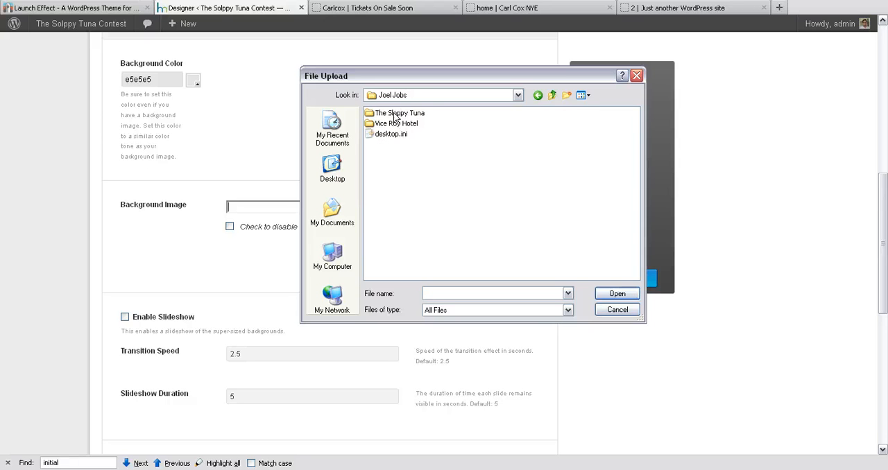
double_click(396, 113)
double_click(388, 113)
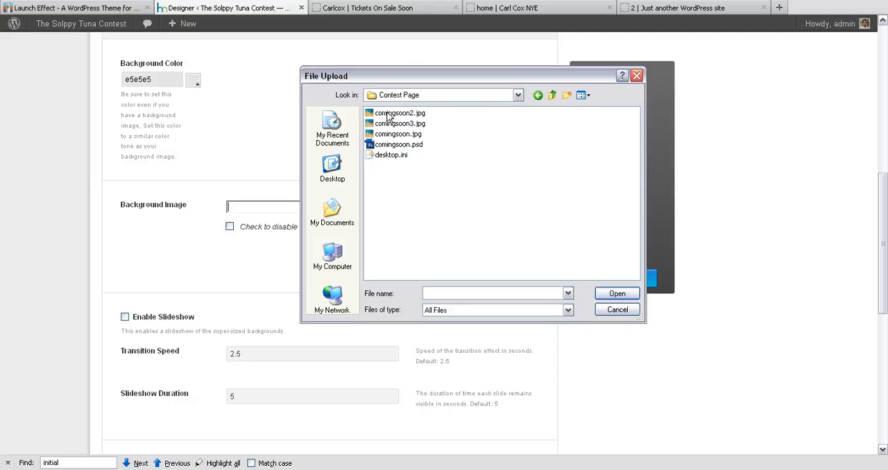
Choose comingsoon3.jpg as the page background image and save the Global Settings changes.
left_click(411, 125)
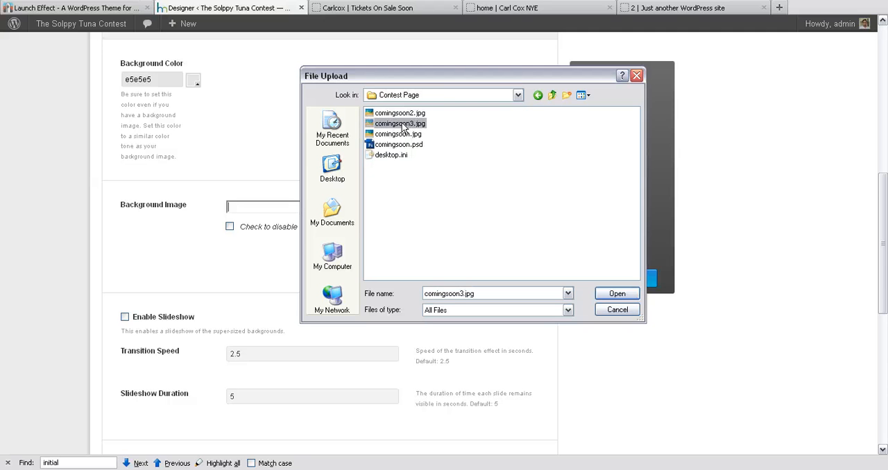
double_click(402, 125)
left_click(628, 284)
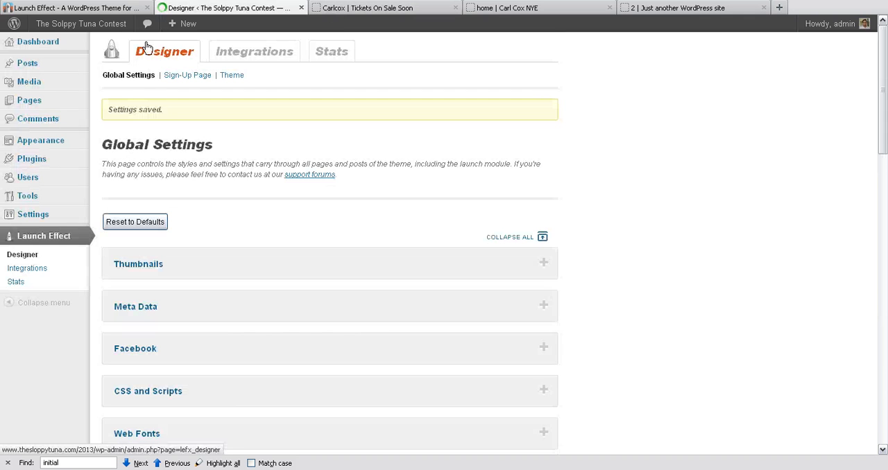
Open the Sloppy Tuna Contest site in a new tab and examine the background image along the whole page.
mouse_move(43, 31)
middle_click(61, 44)
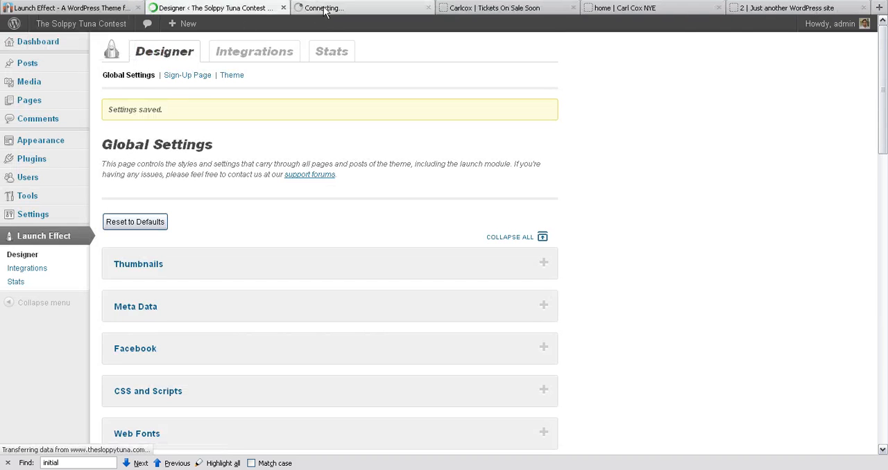
left_click(332, 12)
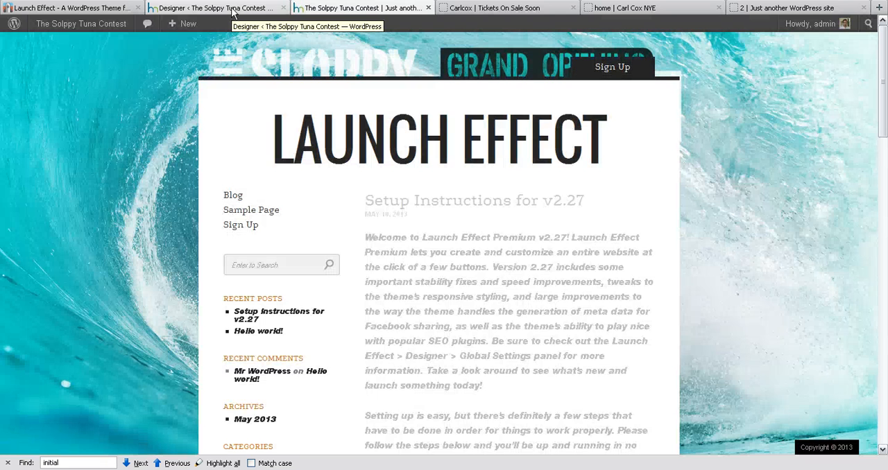
scroll(670, 188, "down", 5)
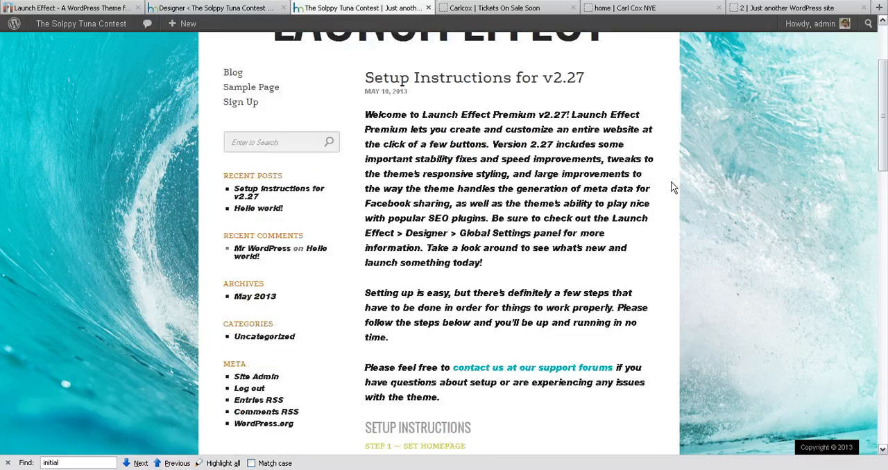
scroll(687, 241, "up", 5)
scroll(687, 242, "down", 15)
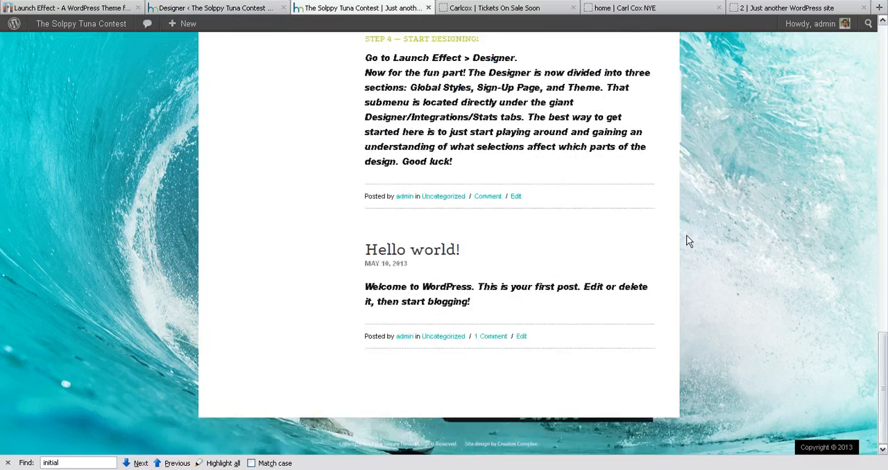
Go back to the beginning of the contest site's home page and open its Sign Up page.
scroll(687, 241, "up", 15)
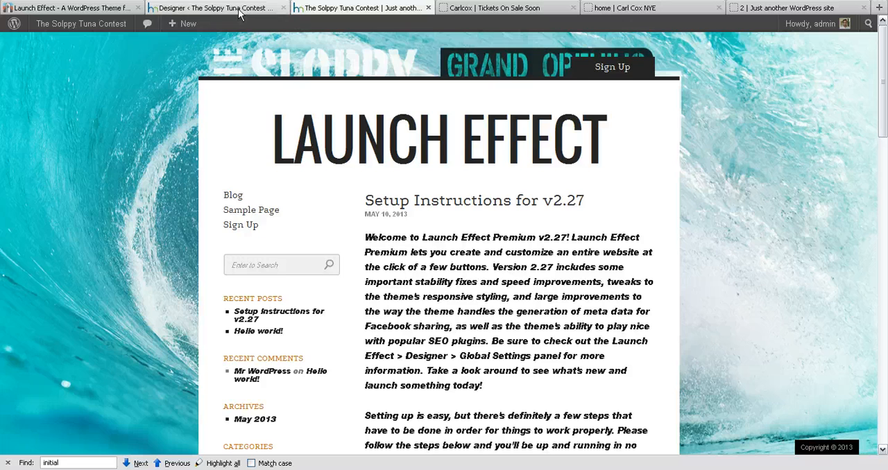
scroll(291, 174, "down", 3)
scroll(288, 170, "up", 3)
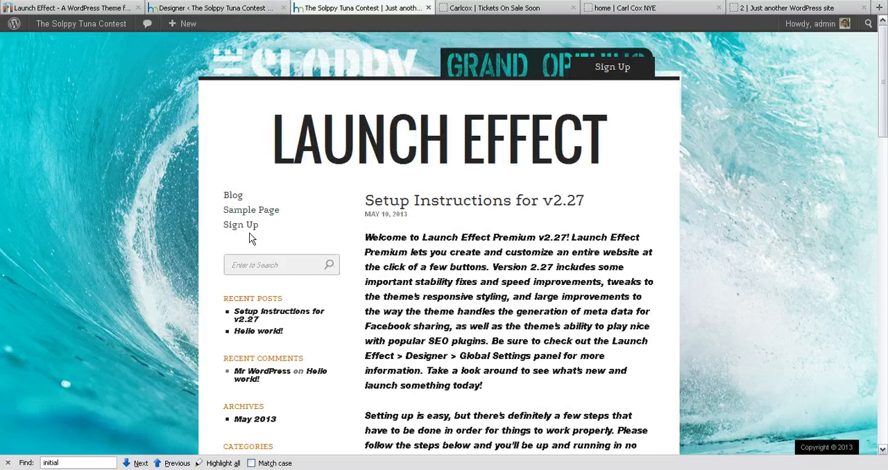
left_click(243, 226)
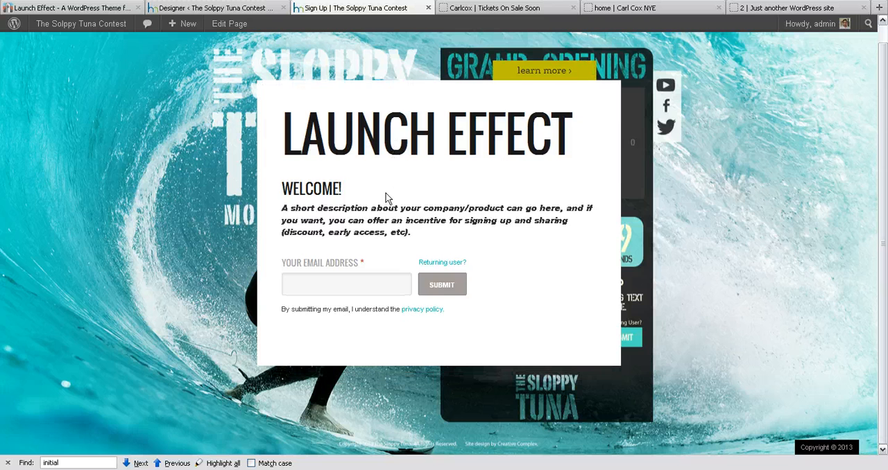
Return to the Designer, collapse the Page Background section, and review the Favicon upload settings before collapsing them too.
left_click(215, 8)
scroll(321, 279, "down", 10)
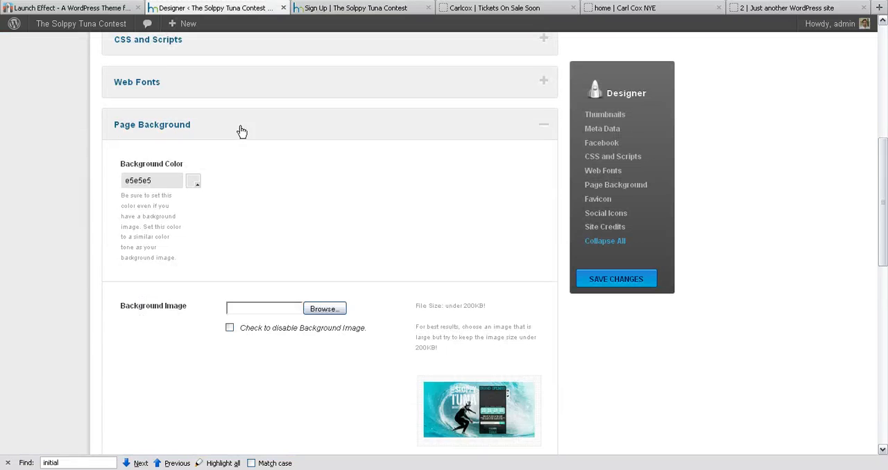
left_click(240, 132)
left_click(231, 279)
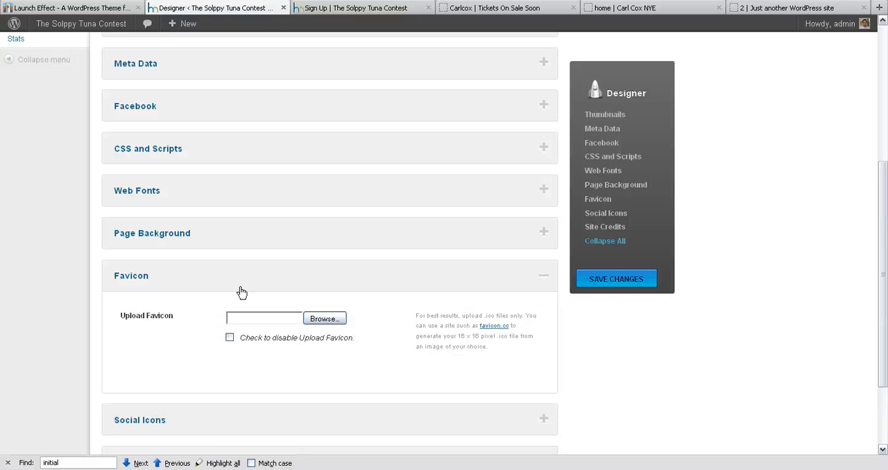
scroll(240, 287, "down", 3)
scroll(240, 287, "up", 2)
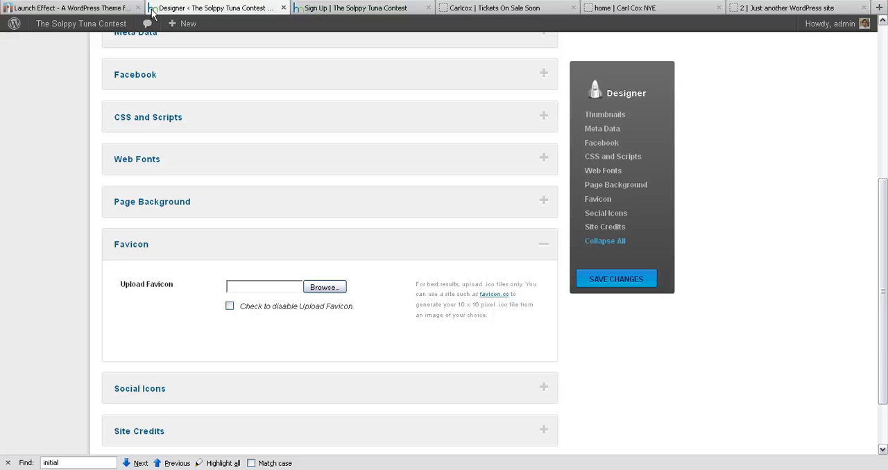
scroll(284, 287, "down", 1)
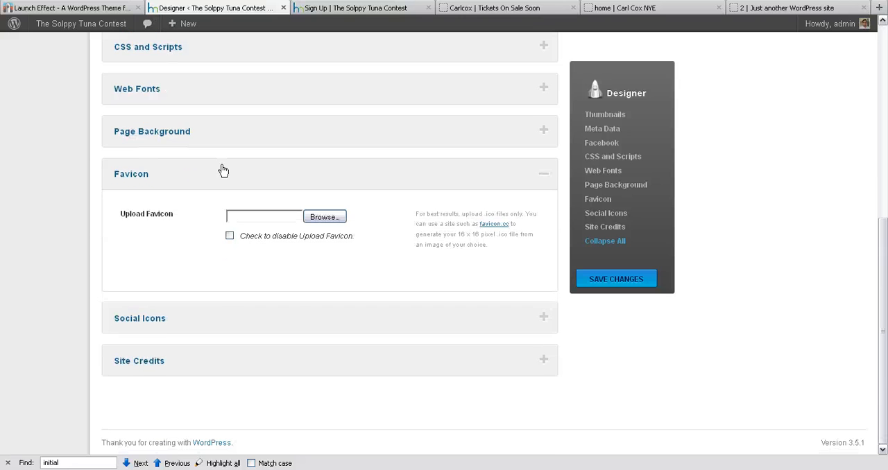
left_click(223, 170)
Expand the Social Icons section, review its social profile URL fields, and collapse it again.
left_click(216, 320)
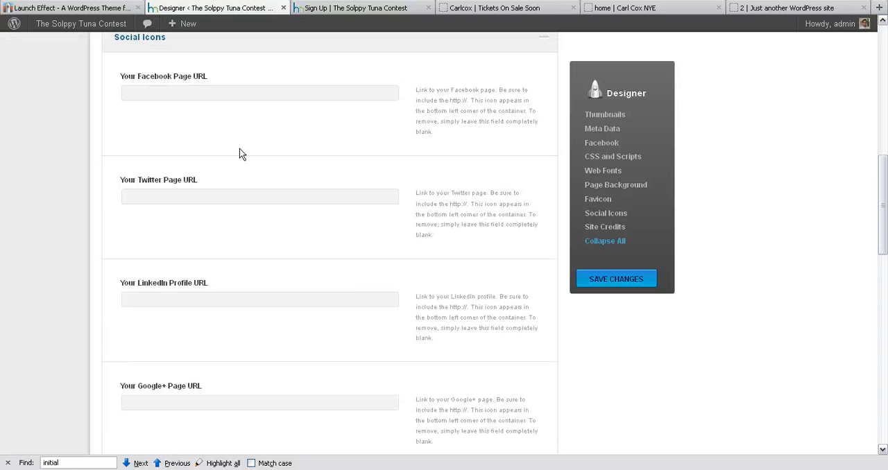
scroll(208, 159, "up", 1)
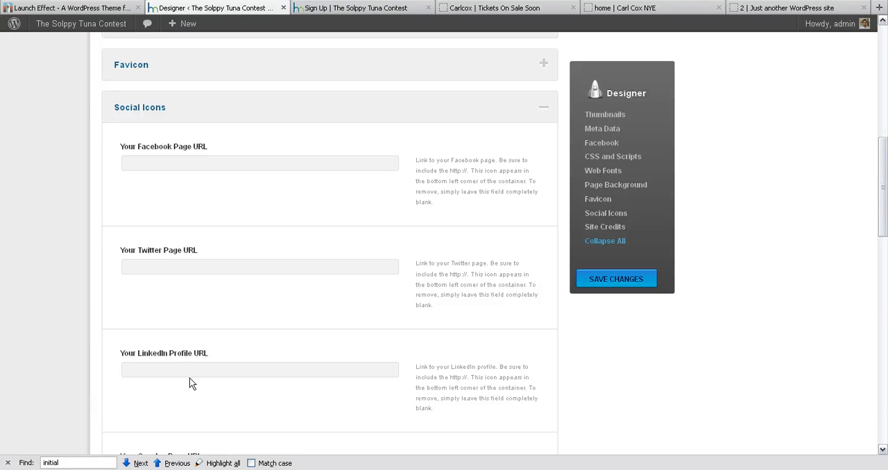
scroll(252, 228, "down", 5)
scroll(224, 208, "up", 6)
left_click(216, 185)
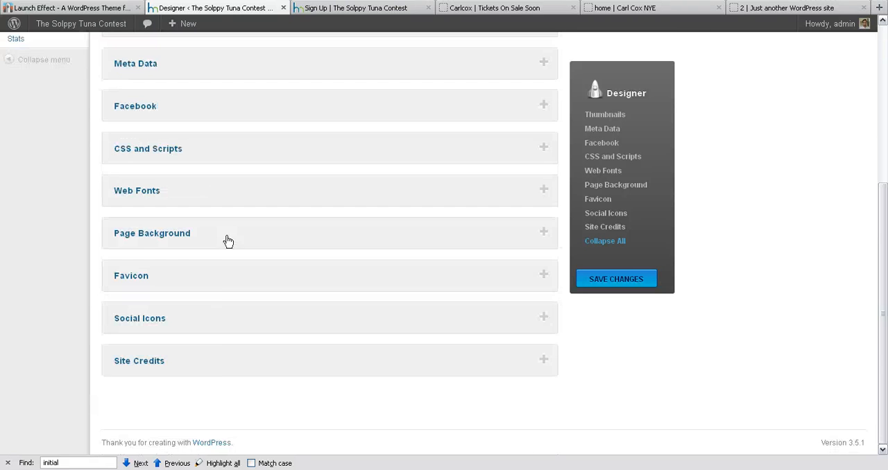
In the Site Credits text, try adding "Event Branding By" and the start of an HTML link after "Copyright © 2013".
left_click(215, 367)
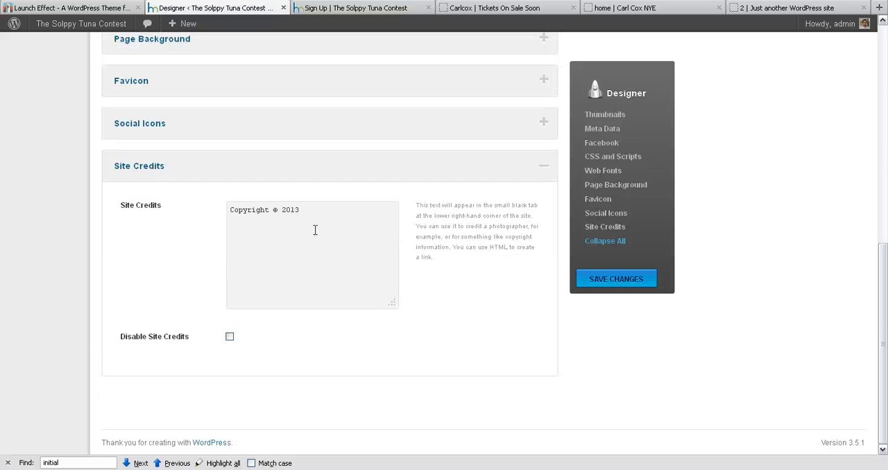
left_click(366, 219)
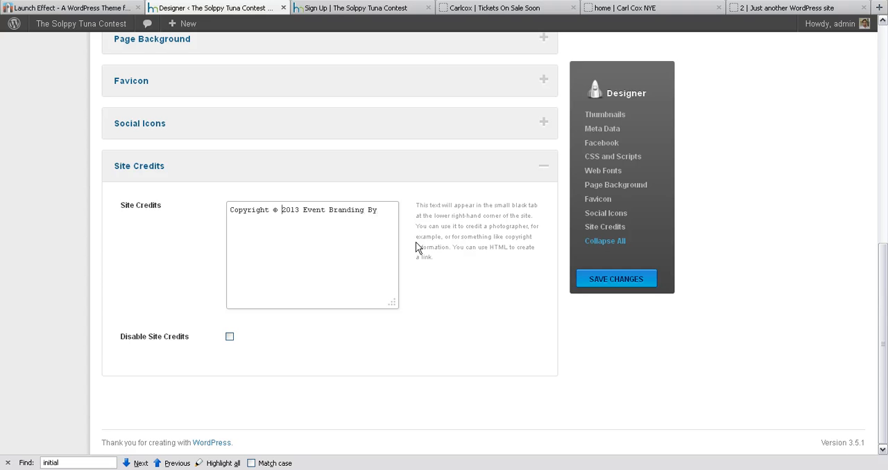
type("<a href")
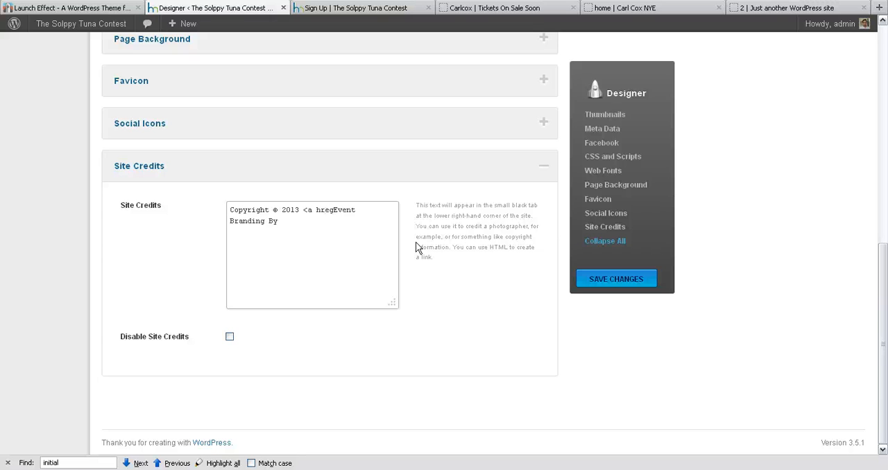
type("target=")
key("BackSpace")
key("ctrl+End")
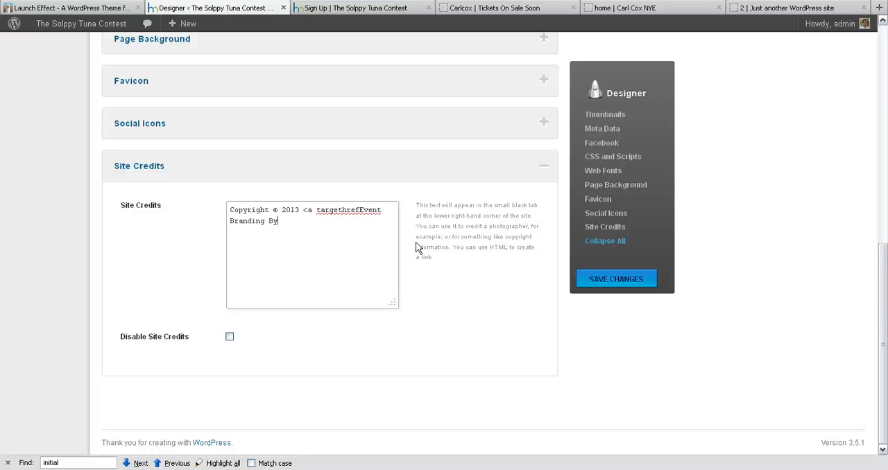
Replace the added credit wording so the Site Credits text reads "Copyright © 2013 | Site By".
key("ctrl+shift+Left")
key("ctrl+shift+Left")
key("ctrl+shift+Left")
key("ctrl+shift+Left")
key("ctrl+shift+Left")
key("BackSpace")
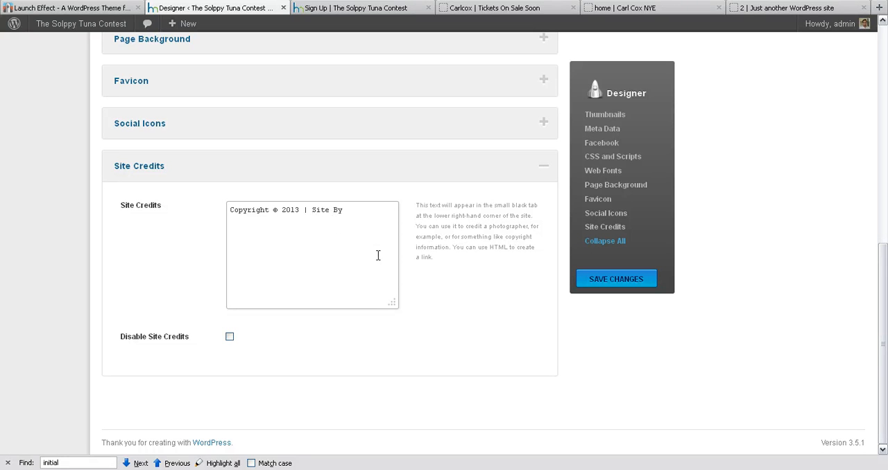
Open the Designer's Sign-Up Page settings and look at the live sign-up page they control.
scroll(450, 240, "up", 5)
scroll(291, 284, "down", 2)
scroll(262, 319, "up", 5)
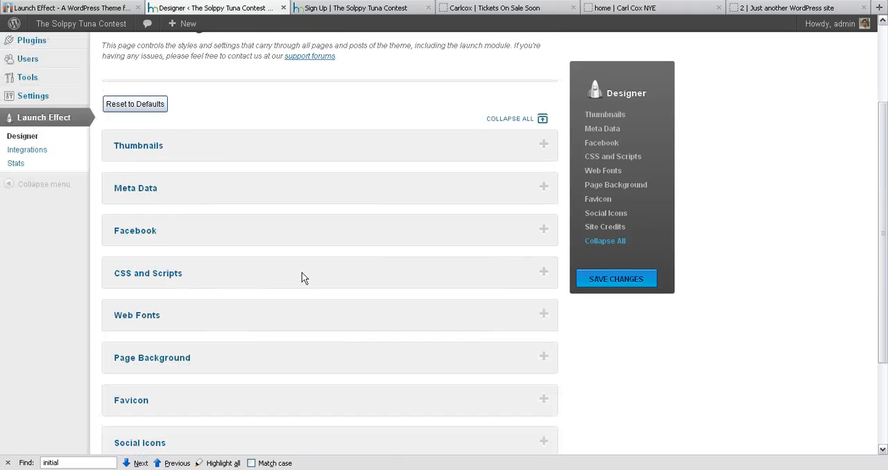
left_click(187, 78)
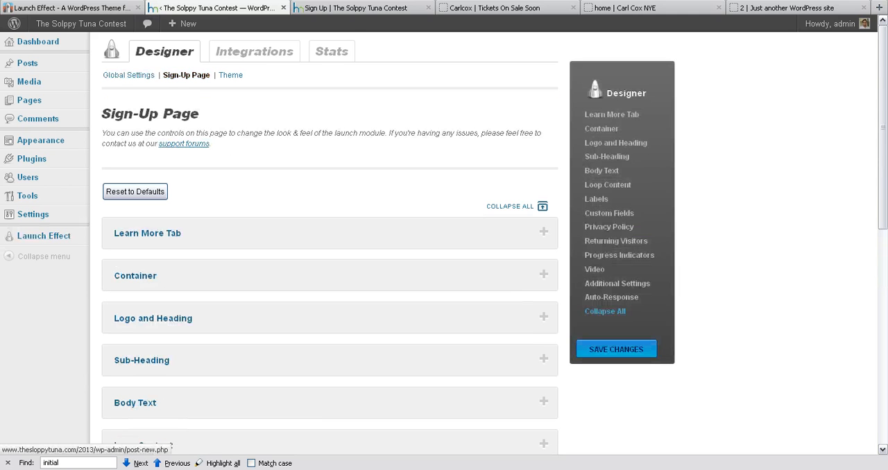
left_click(351, 8)
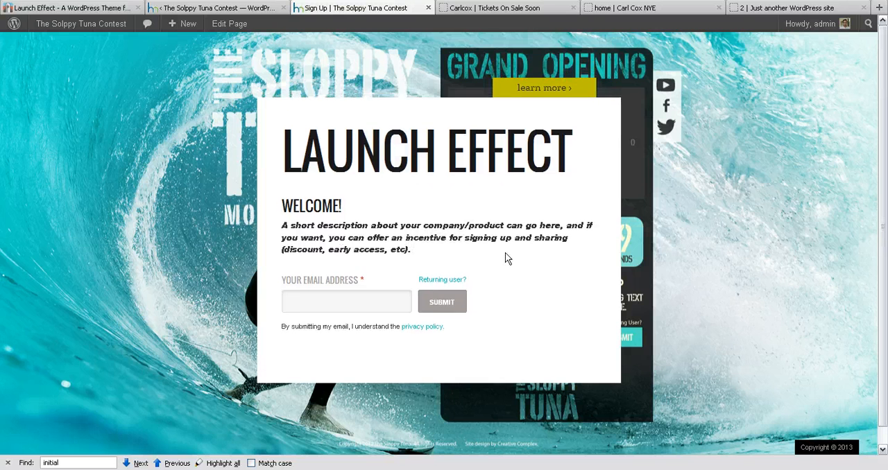
Expand the Learn More Tab settings and compare them with the learn more tab on the live sign-up page.
left_click(215, 9)
scroll(201, 229, "down", 2)
left_click(205, 166)
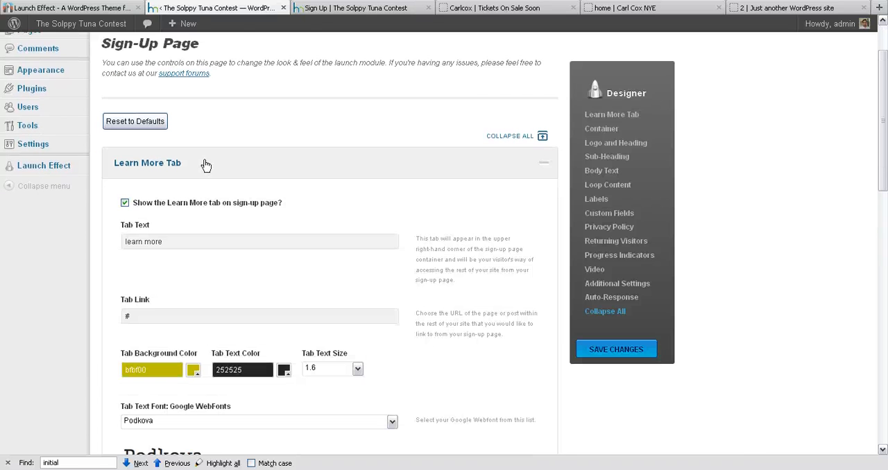
left_click(315, 10)
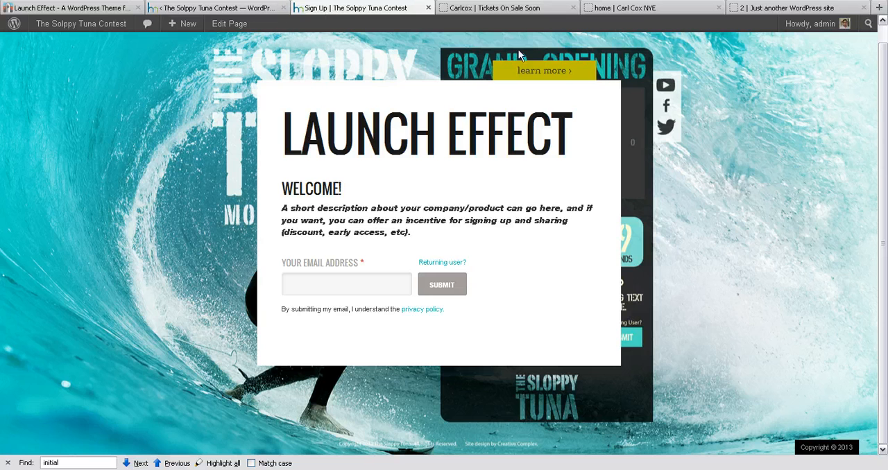
left_click(234, 8)
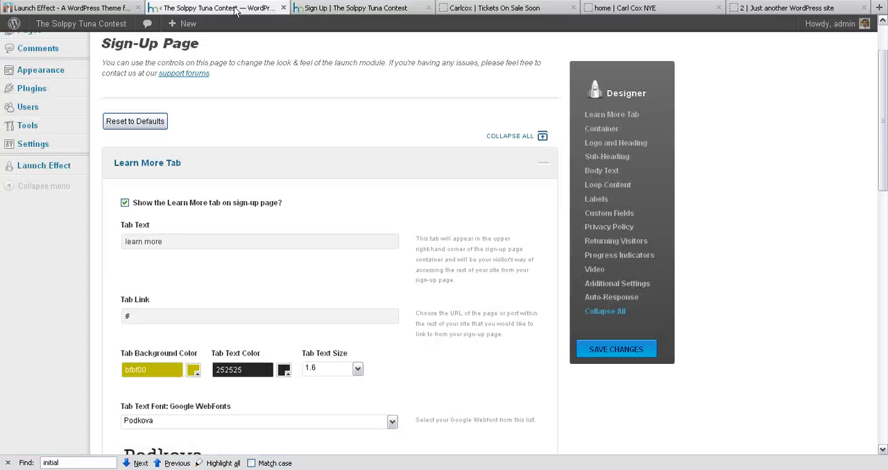
Review the Tab Text and Tab Link fields of the Learn More Tab without changing them.
scroll(184, 236, "down", 2)
left_click(165, 172)
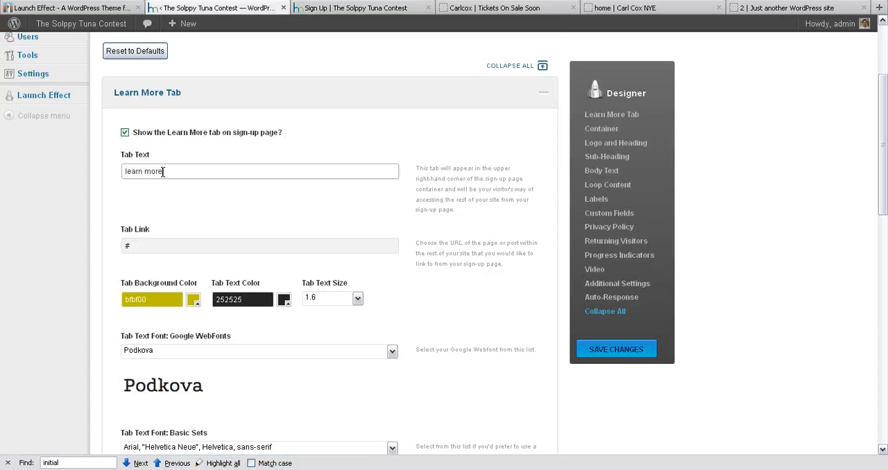
mouse_move(163, 172)
left_mouse_down()
mouse_move(144, 172)
mouse_move(164, 172)
left_mouse_up()
left_click(147, 244)
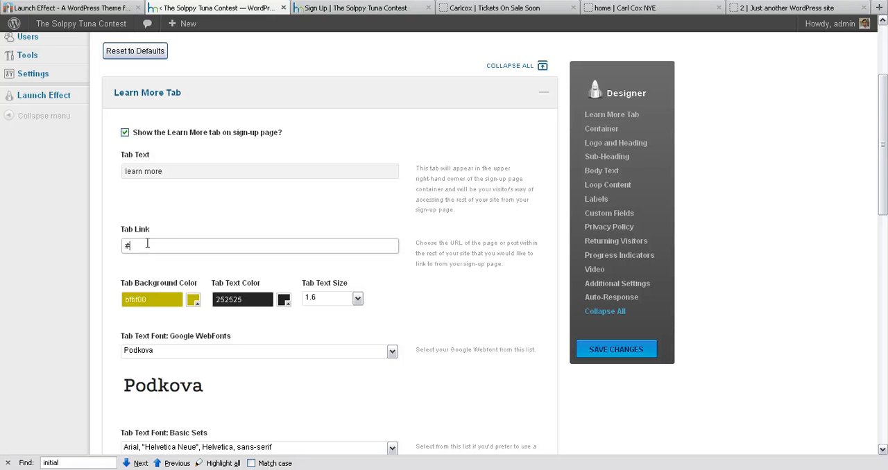
scroll(208, 235, "down", 4)
scroll(372, 267, "up", 4)
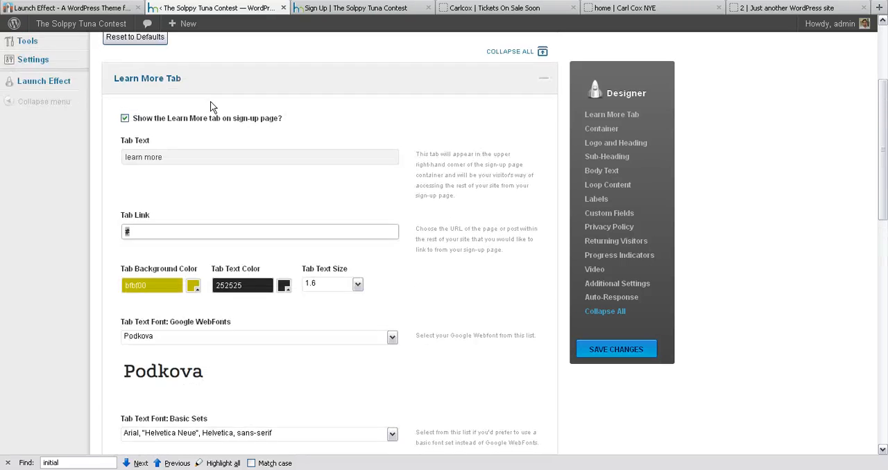
Look through the Learn More Tab's text size options, leave the size as it is, and collapse the section.
left_click(201, 97)
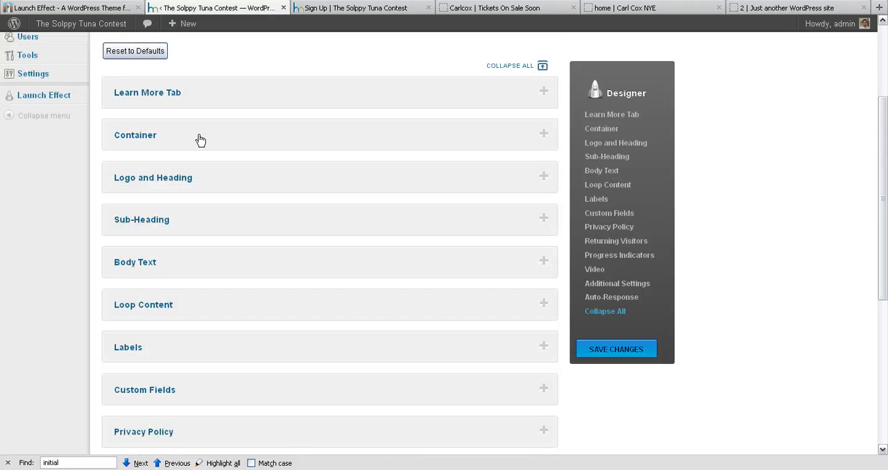
left_click(203, 92)
left_click(332, 298)
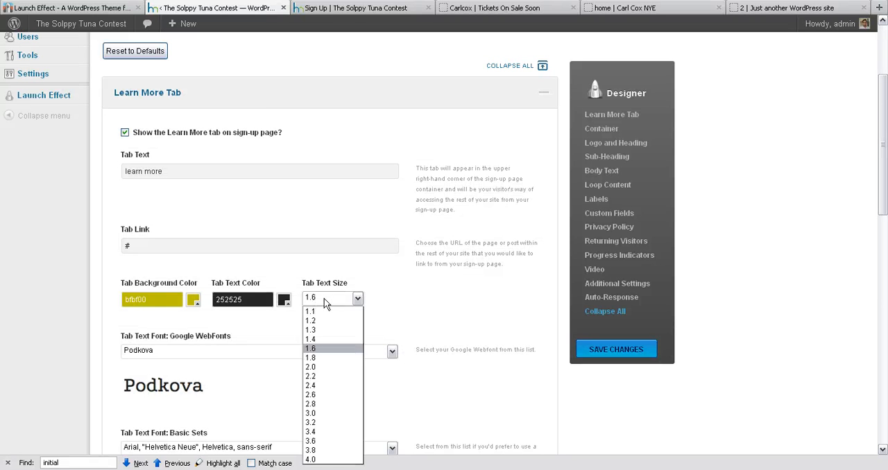
left_click(331, 298)
left_click(252, 100)
Expand the Container settings and compare them with the white container on the live sign-up page.
left_click(237, 139)
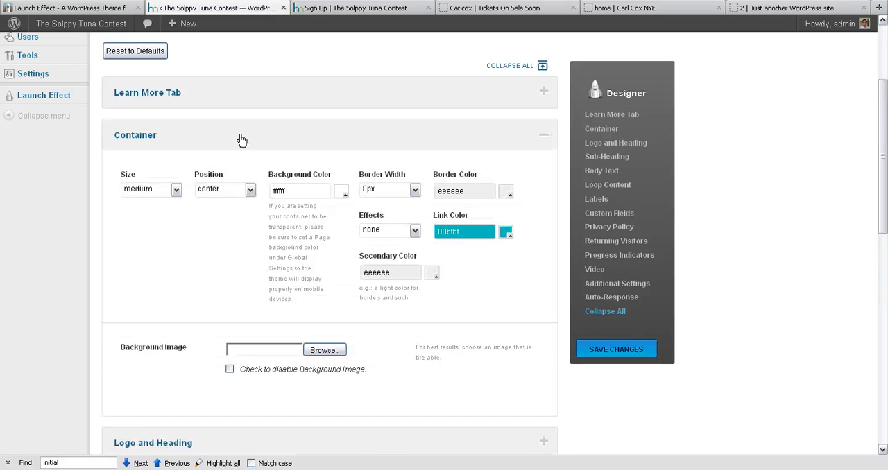
left_click(334, 8)
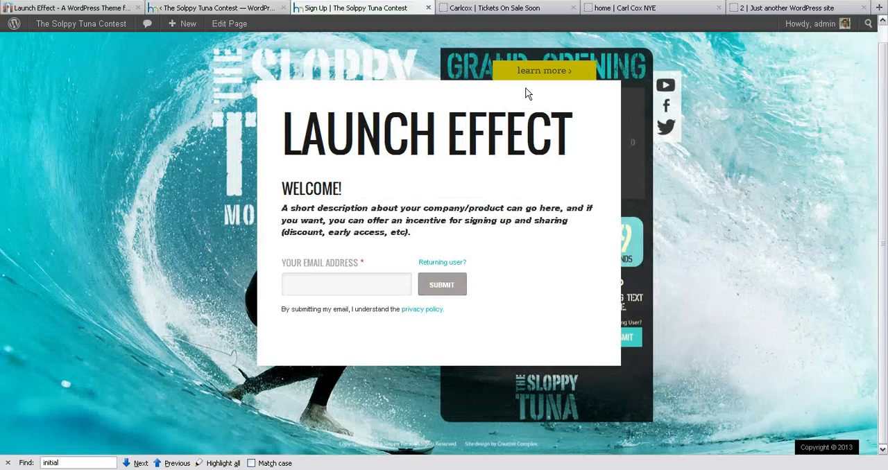
left_click(197, 9)
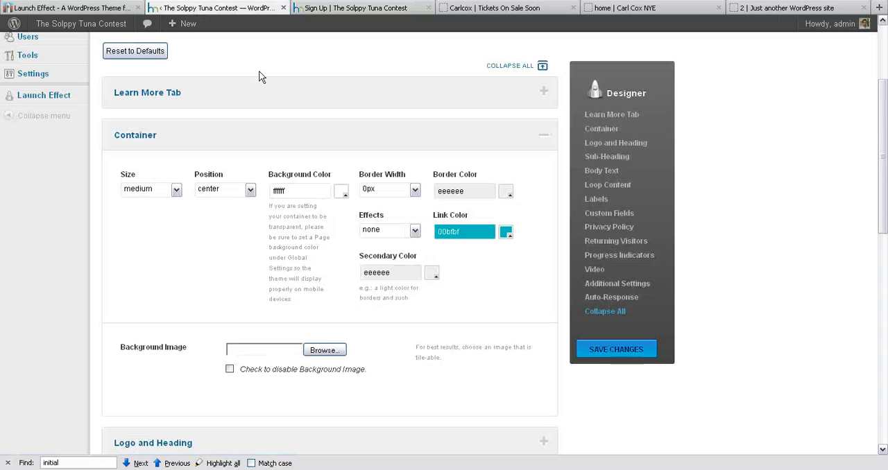
Set the sign-up page Container's size to small and save the changes.
left_click(150, 192)
left_click(157, 195)
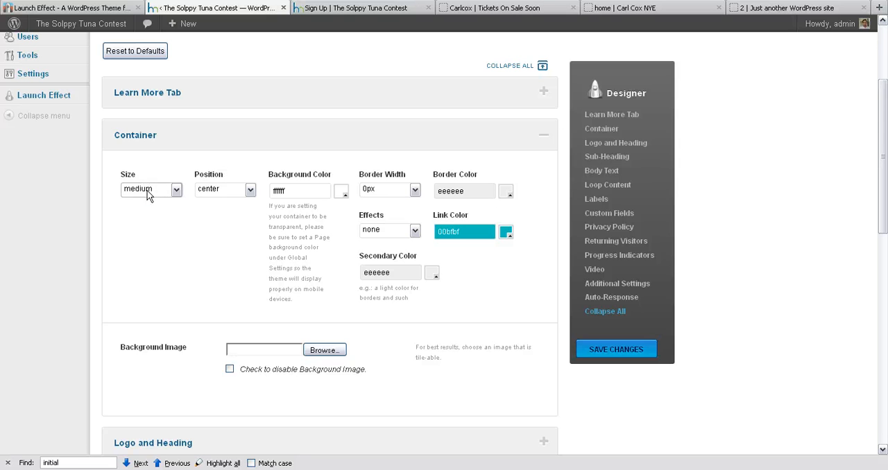
left_click(147, 192)
left_click(146, 202)
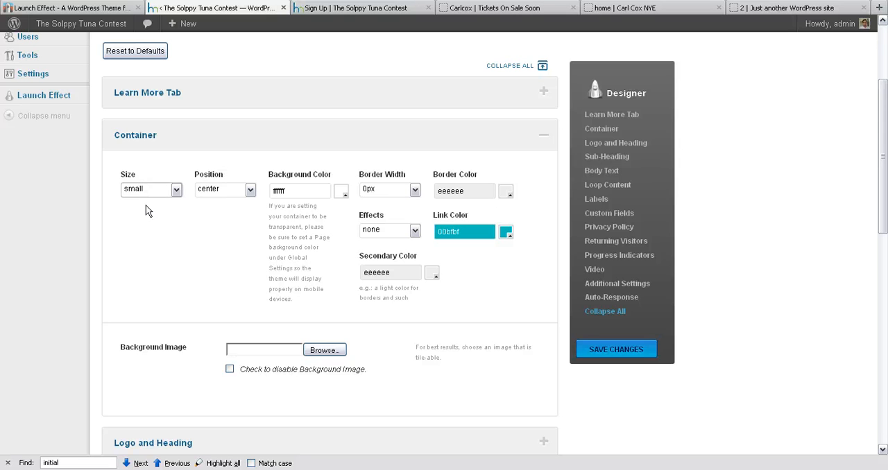
left_click(626, 356)
Reload the live sign-up page and examine the container's width, heading and placement over the background.
key("ctrl+Tab")
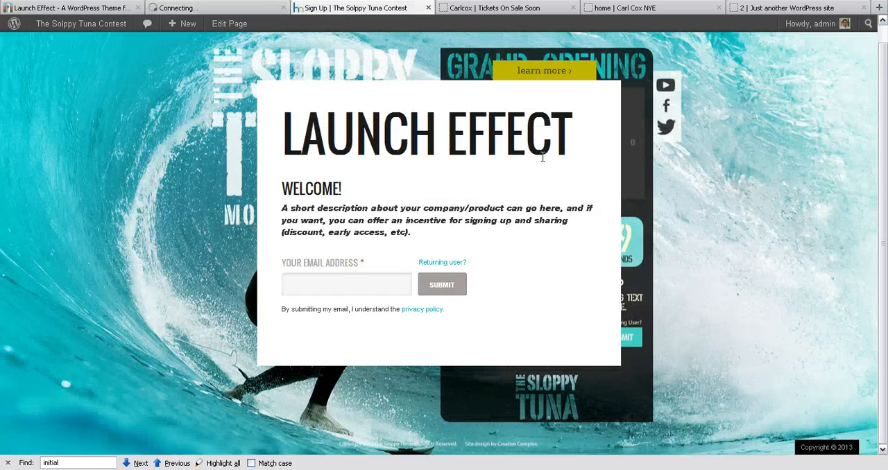
key("F5")
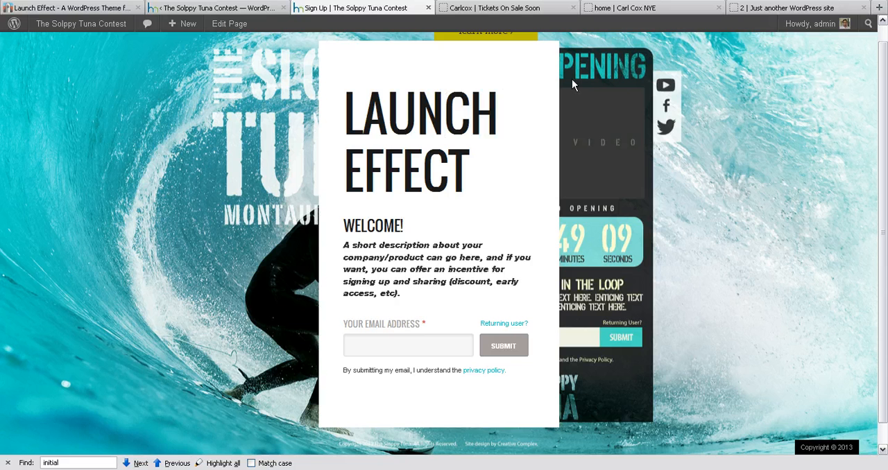
double_click(441, 126)
left_click_drag(441, 126, 465, 157)
left_click(465, 157)
scroll(687, 227, "down", 1)
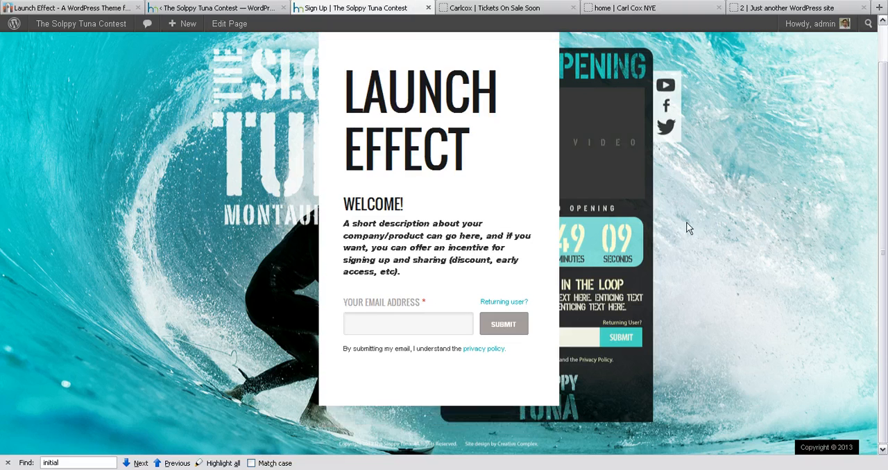
scroll(688, 233, "up", 1)
scroll(687, 227, "down", 1)
scroll(688, 227, "up", 1)
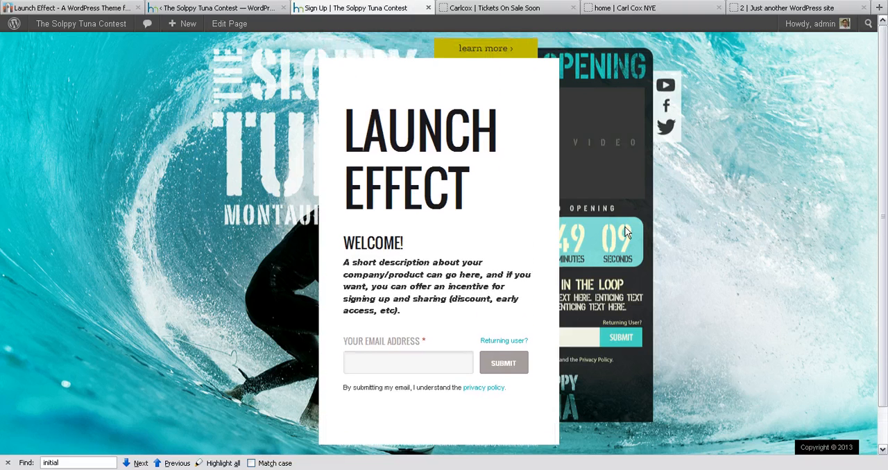
scroll(625, 224, "down", 1)
scroll(625, 224, "up", 1)
Set the sign-up page Container's position to right, save the changes, and check the live sign-up page.
left_click(226, 10)
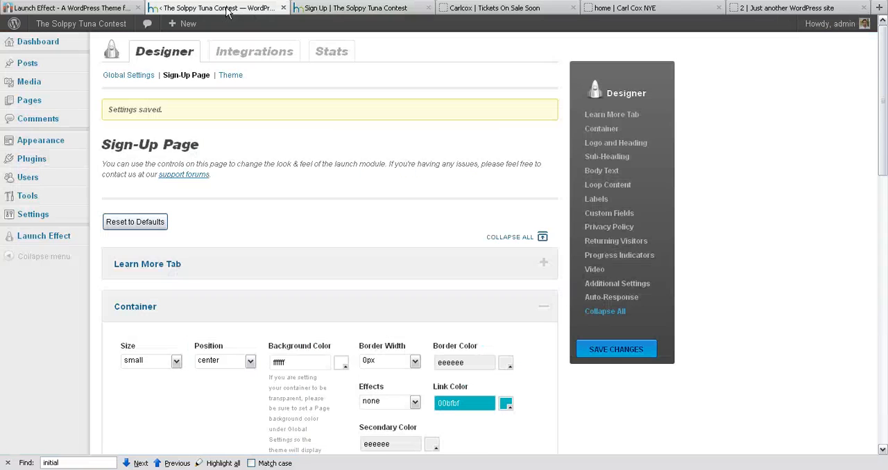
scroll(280, 326, "down", 3)
left_click(225, 223)
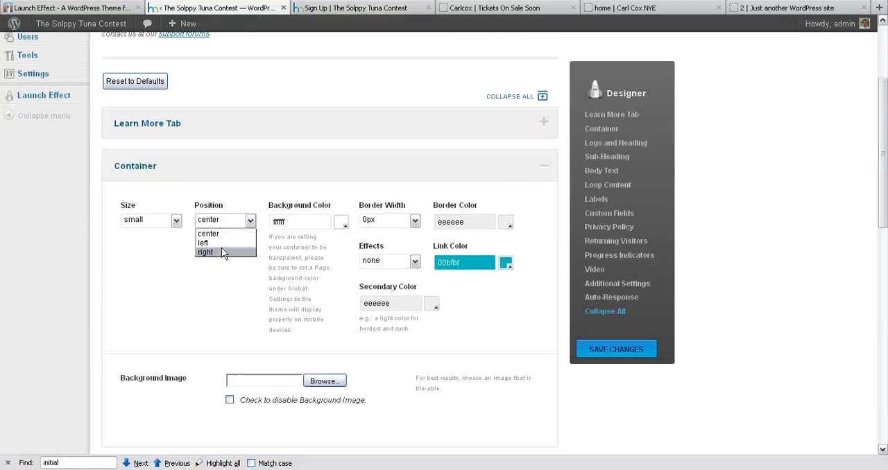
left_click(222, 252)
left_click(617, 352)
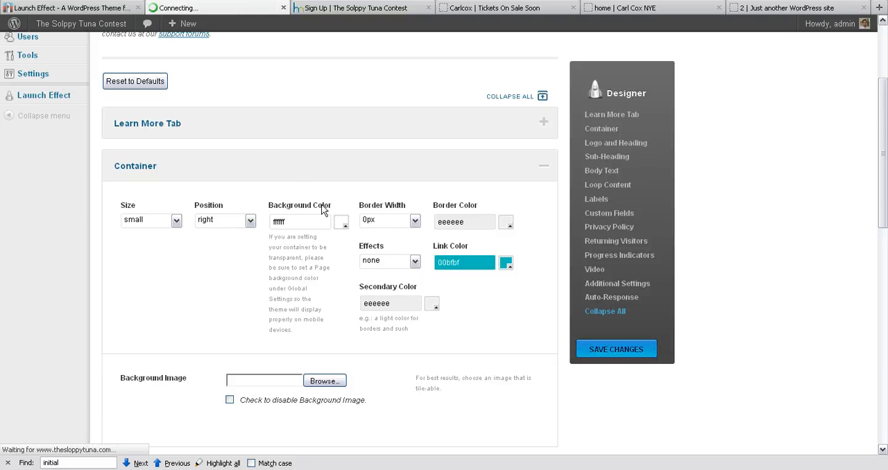
left_click(333, 9)
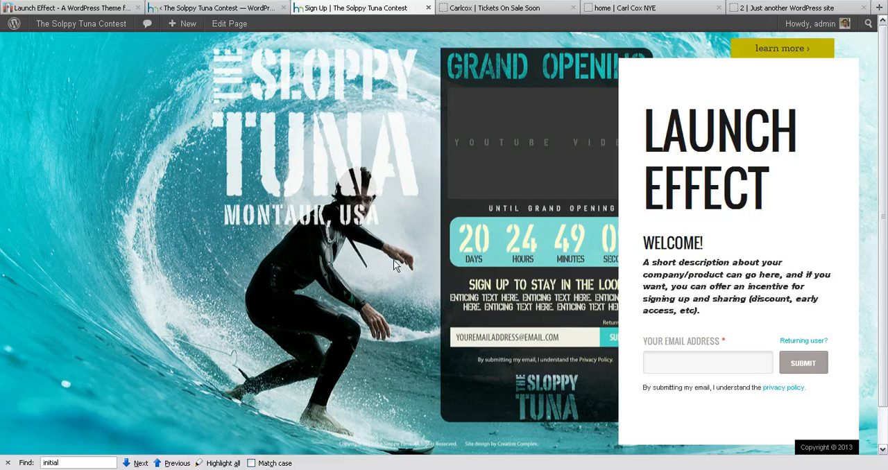
Set the sign-up page Container's size to medium, save the changes, and reload the live sign-up page.
left_click(259, 12)
left_click(140, 362)
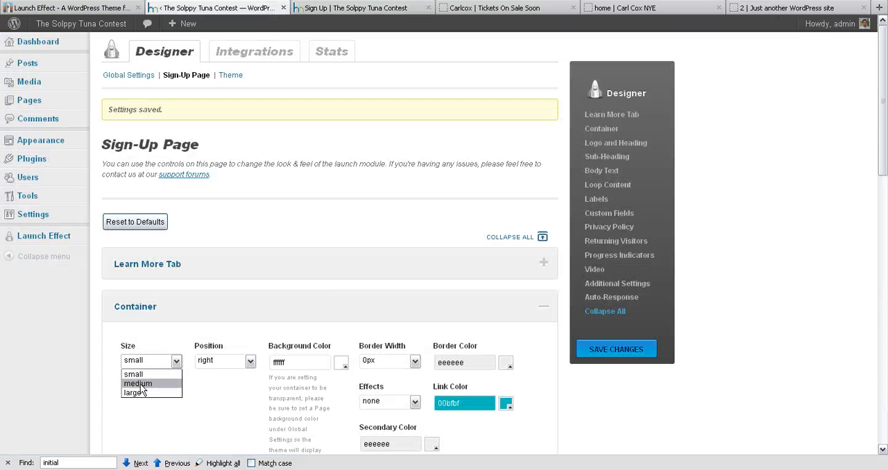
left_click(141, 386)
left_click(637, 351)
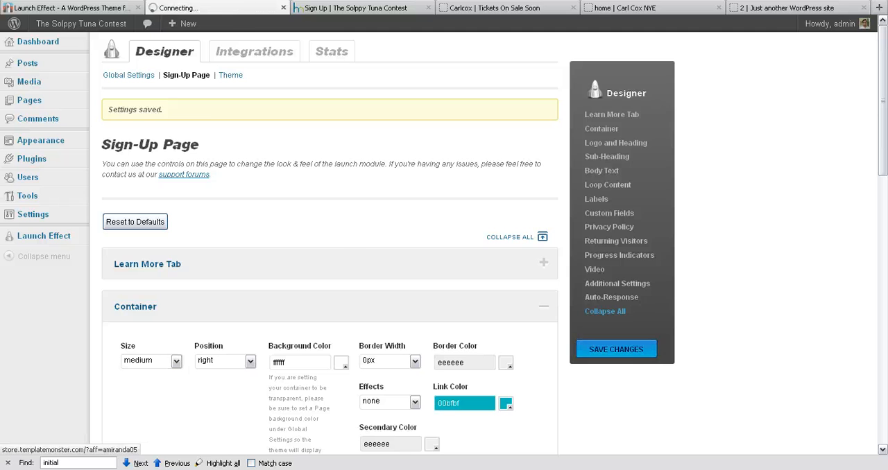
left_click(346, 9)
key("F5")
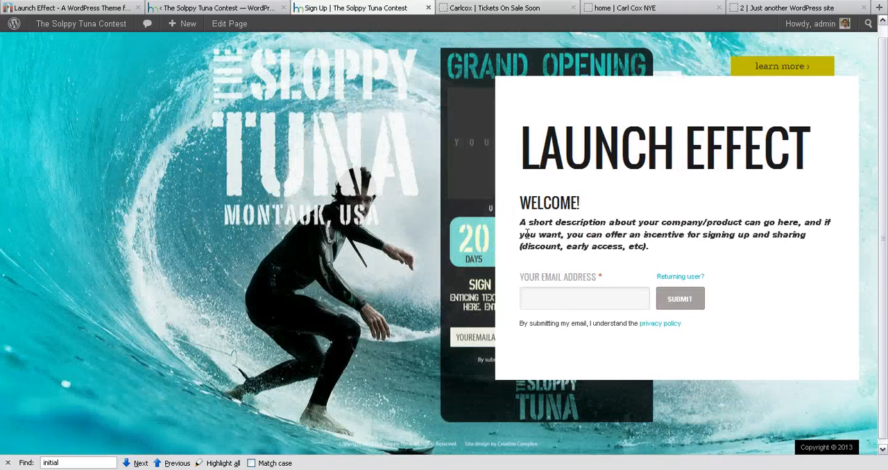
Examine the Container's Background Image setting on the Designer's Sign-Up Page settings.
left_click(260, 8)
scroll(335, 280, "down", 1)
scroll(335, 280, "down", 4)
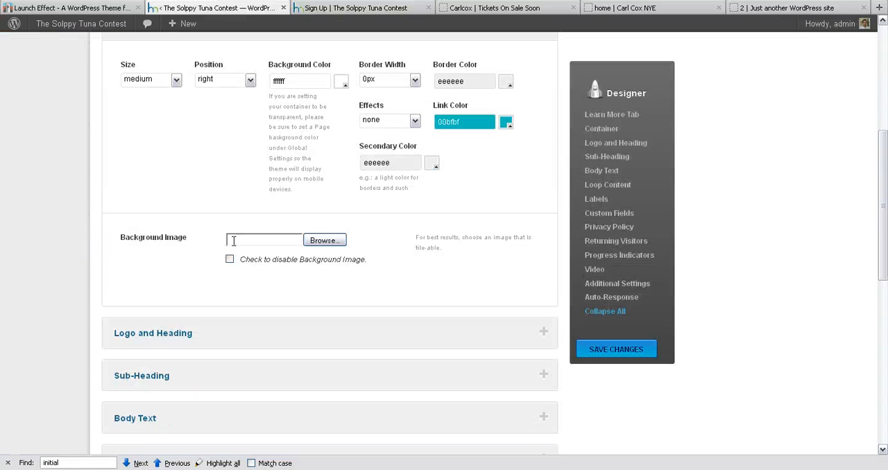
double_click(151, 238)
left_click(170, 239)
triple_click(171, 239)
left_click(164, 239)
scroll(341, 246, "up", 1)
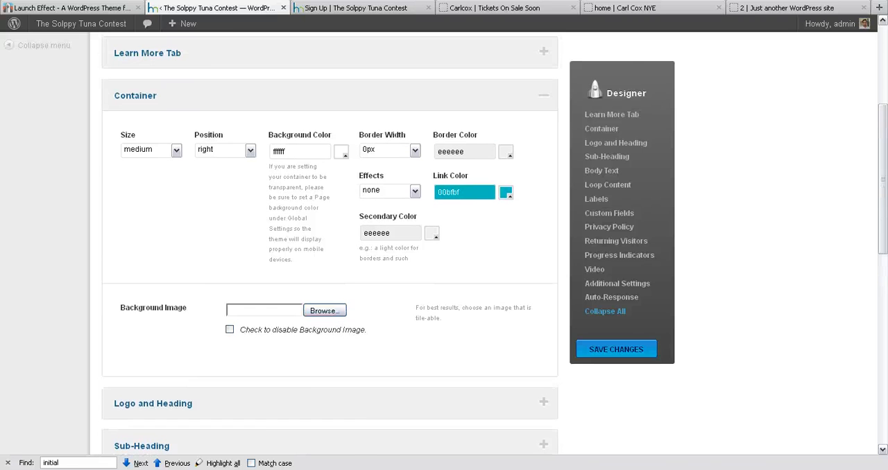
Compare the live sign-up page's container with the semi-transparent containers on the three sample sites.
left_click(341, 10)
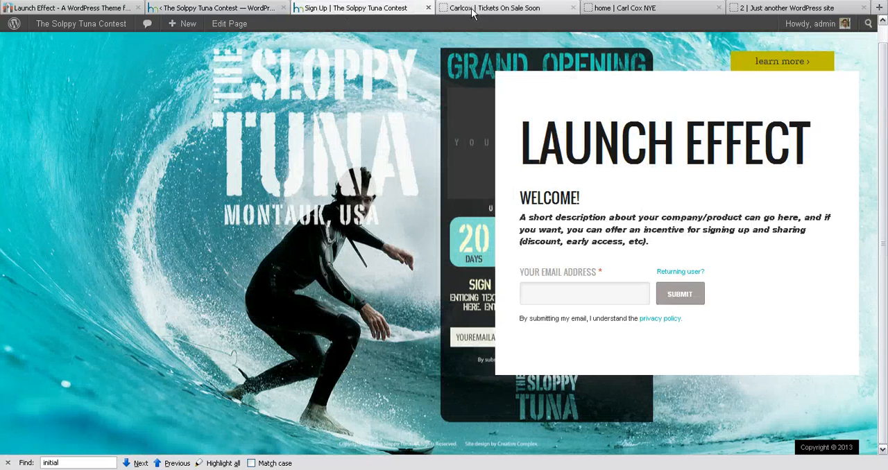
left_click(506, 8)
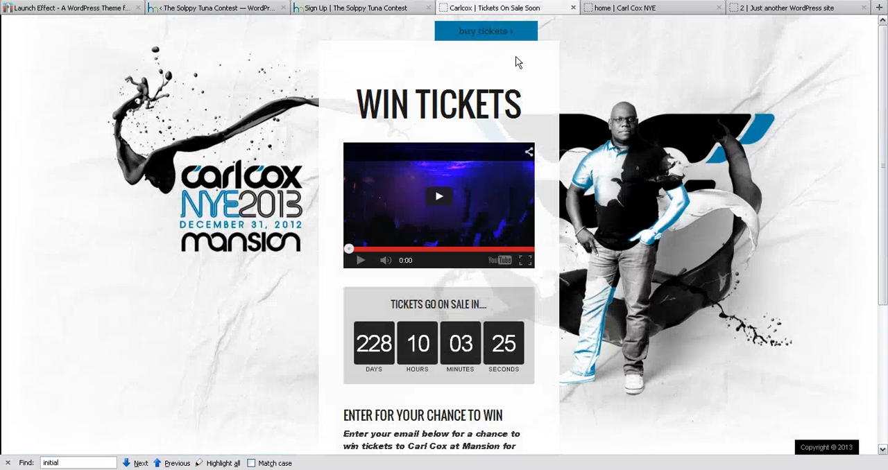
left_click(627, 8)
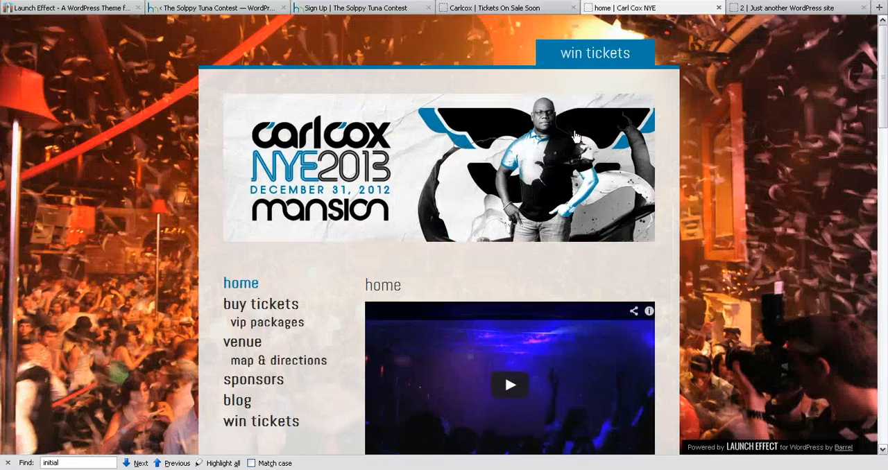
left_click(757, 10)
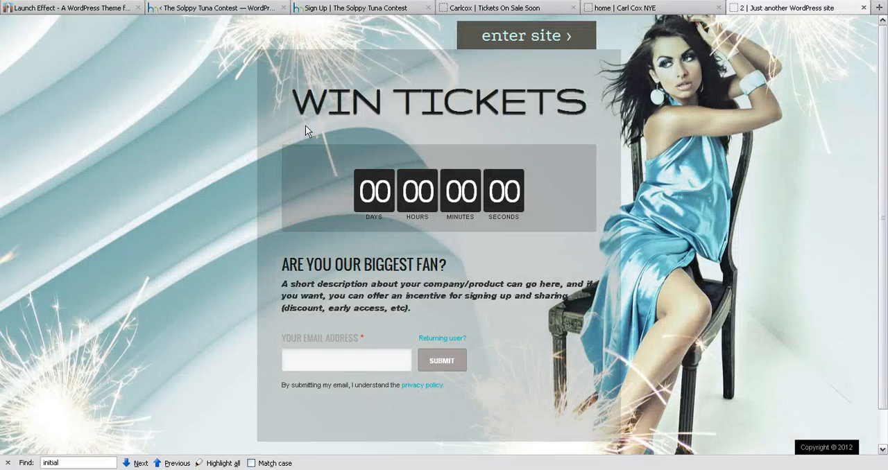
View the background image used for the semi-transparent container on the "Win Tickets" sample page with the enter site tab.
right_click(272, 62)
left_click(268, 63)
right_click(270, 61)
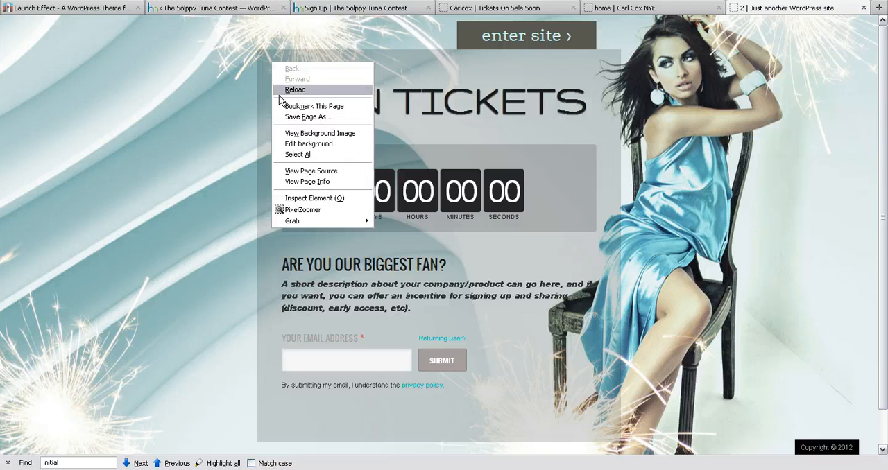
left_click(316, 134)
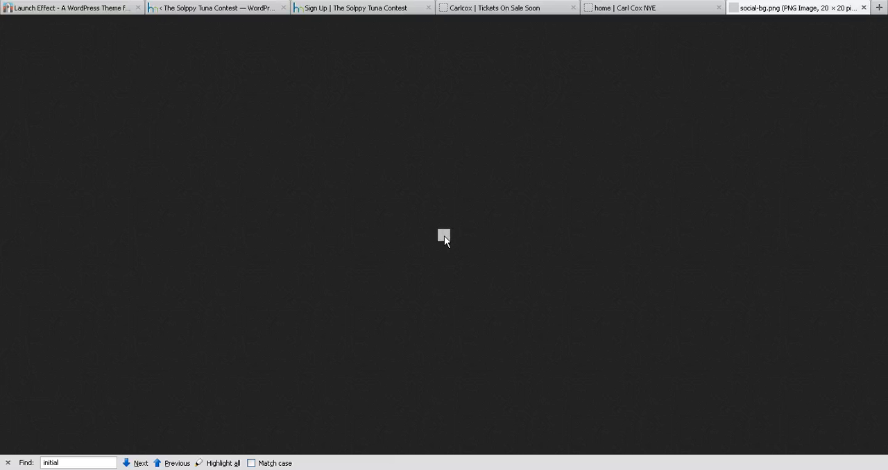
Compare the container background on the Carl Cox ticket page with the solid white container on the live sign-up page.
left_click(658, 9)
left_click(509, 9)
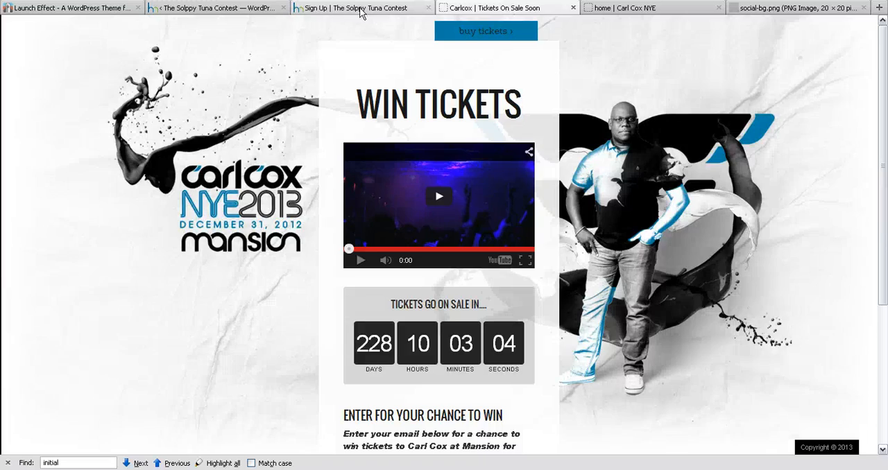
left_click(364, 9)
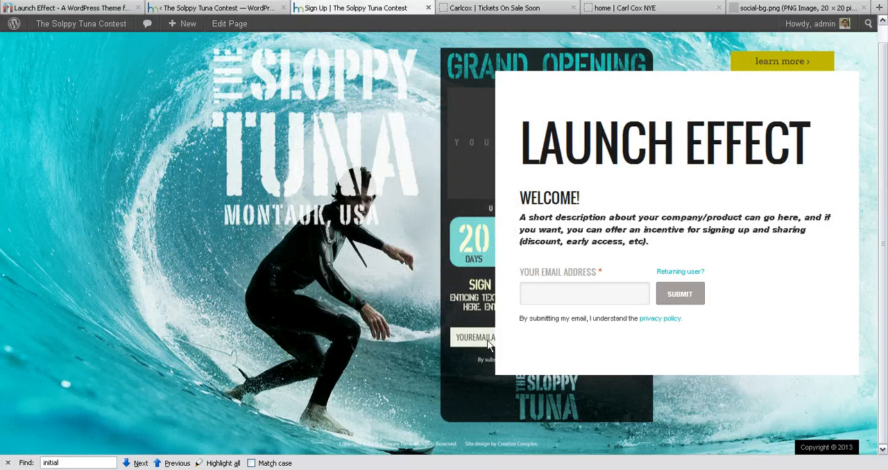
scroll(455, 93, "up", 1)
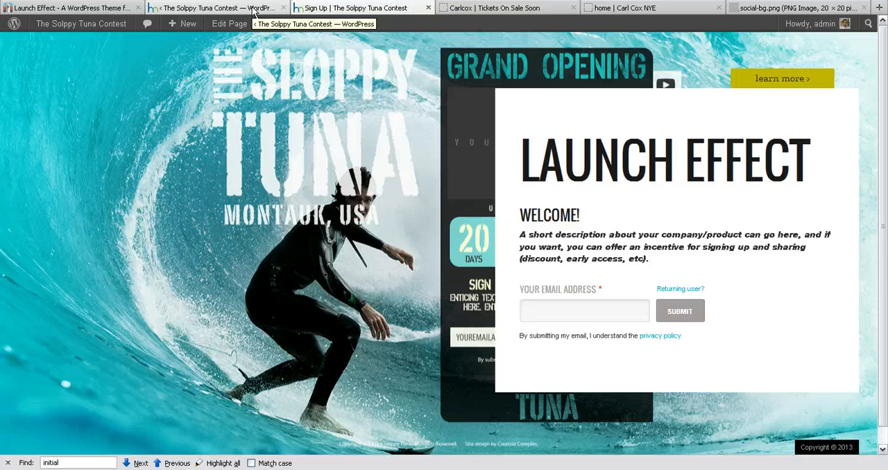
left_click(478, 9)
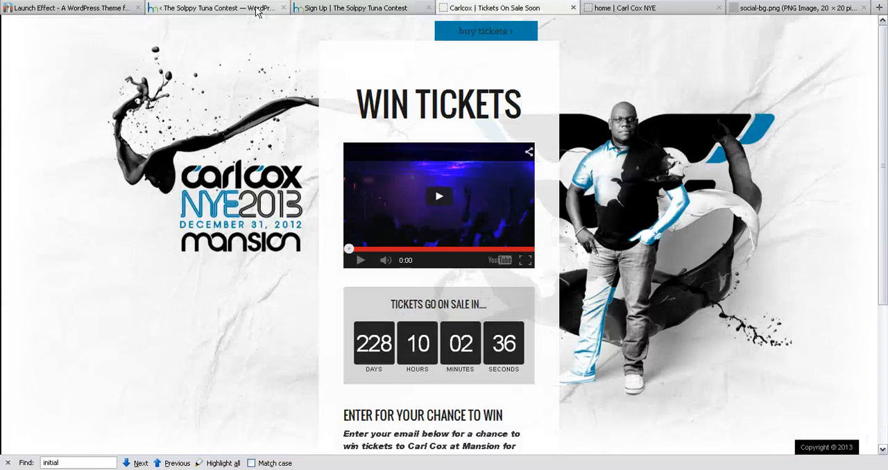
left_click(270, 8)
left_click(324, 9)
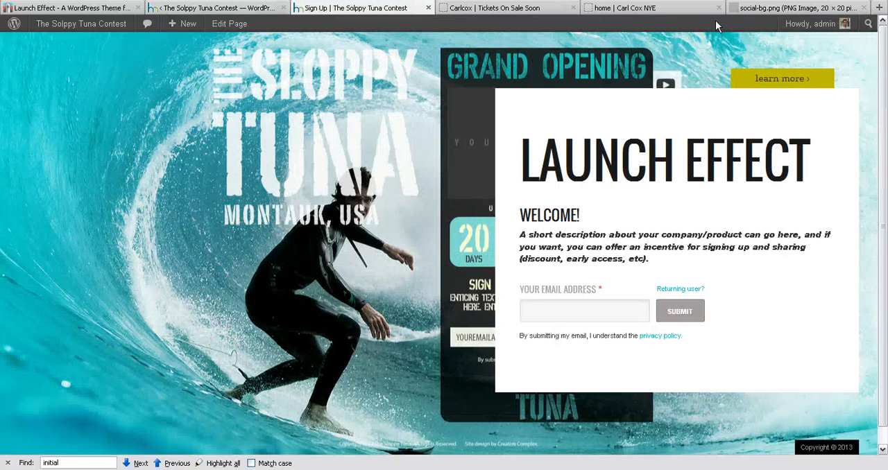
Check the image information of social-bg.png and close the information window.
left_click(740, 11)
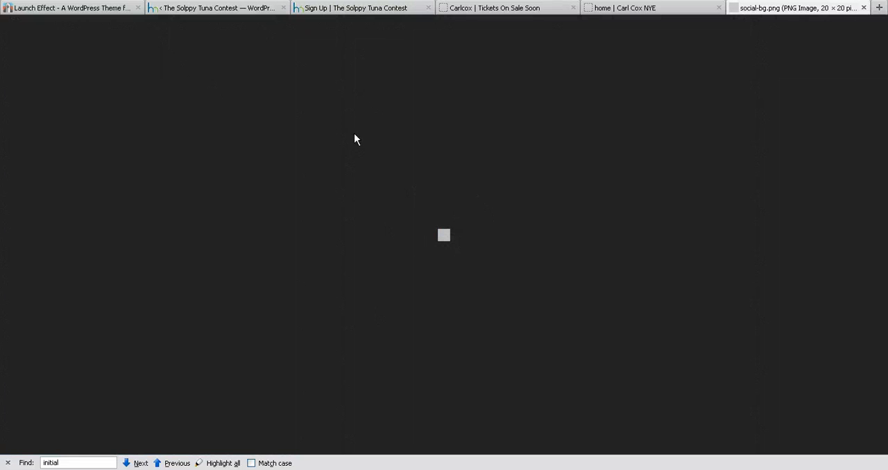
right_click(445, 236)
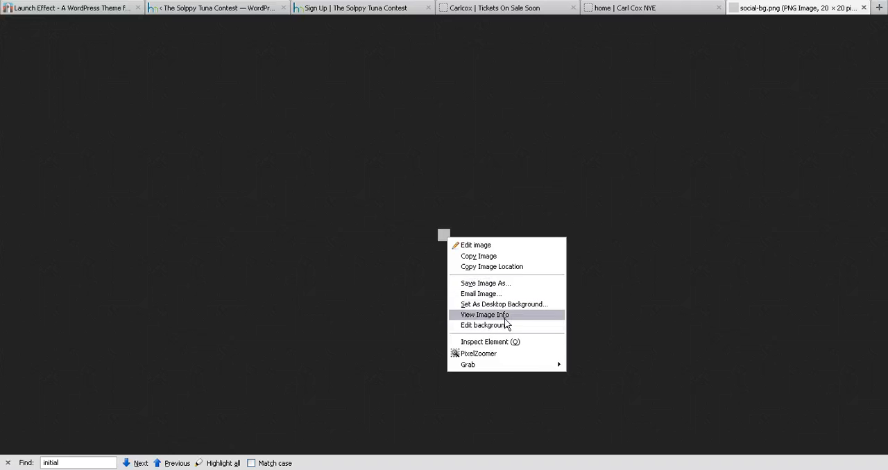
left_click(506, 315)
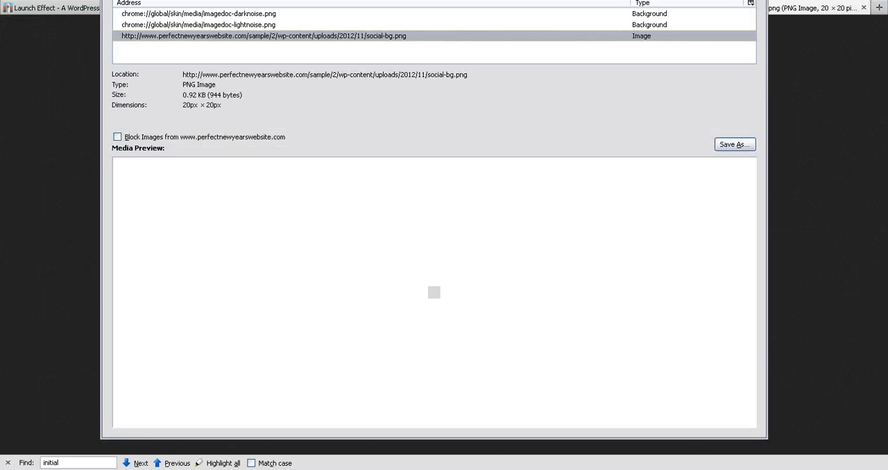
left_click(758, 0)
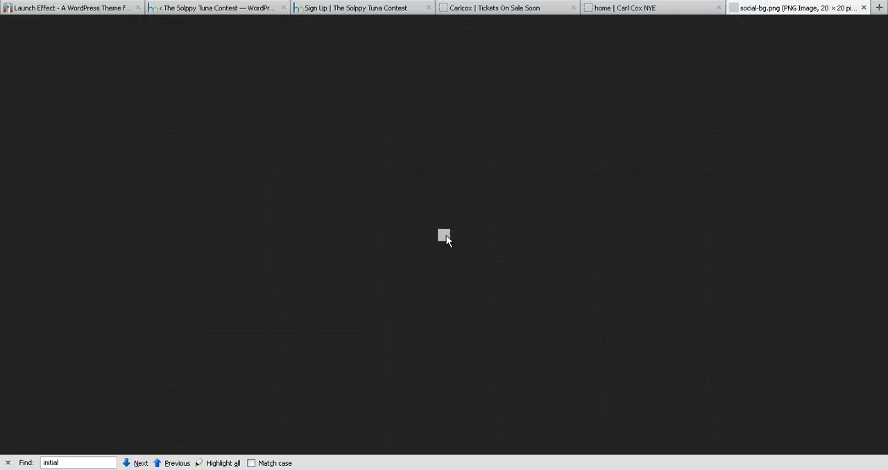
Return to the Container settings and look through the Border Width and Effects options, leaving both as they are.
left_click(243, 11)
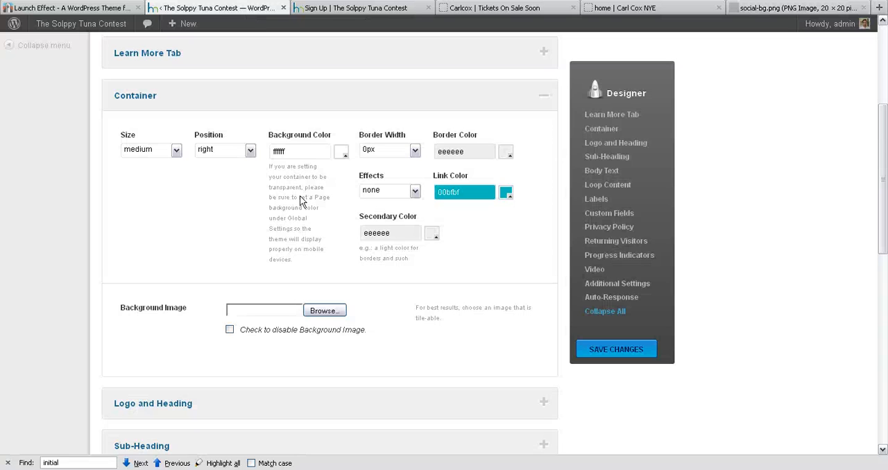
scroll(390, 173, "down", 2)
scroll(386, 142, "up", 2)
left_click(383, 148)
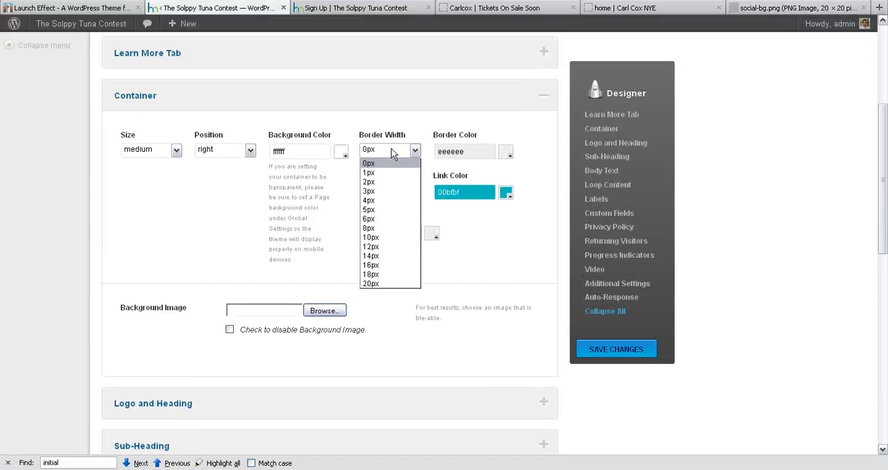
left_click(375, 150)
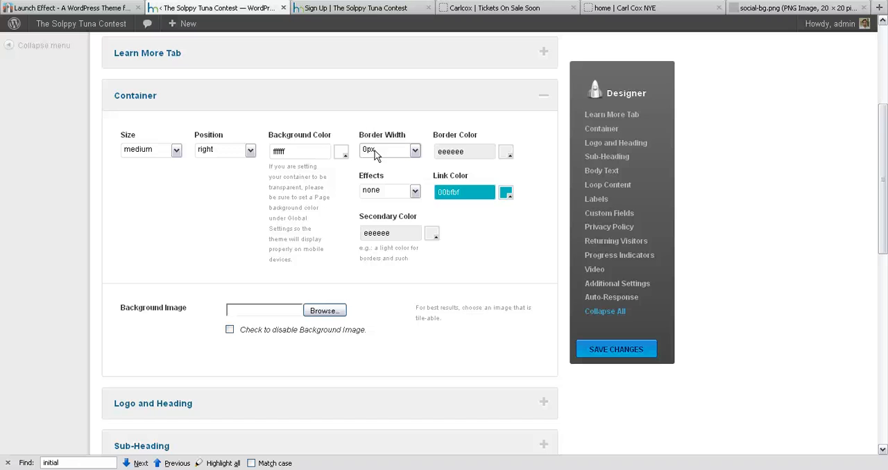
left_click(387, 193)
left_click(393, 193)
Collapse the Container section and expand the Logo and Heading section to its logo image settings.
scroll(418, 260, "down", 4)
scroll(284, 167, "up", 6)
left_click(264, 200)
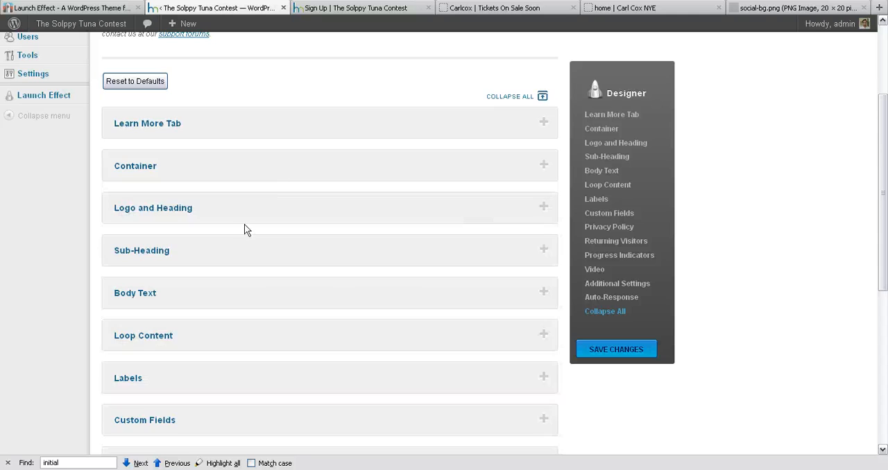
scroll(229, 180, "down", 2)
left_click(219, 152)
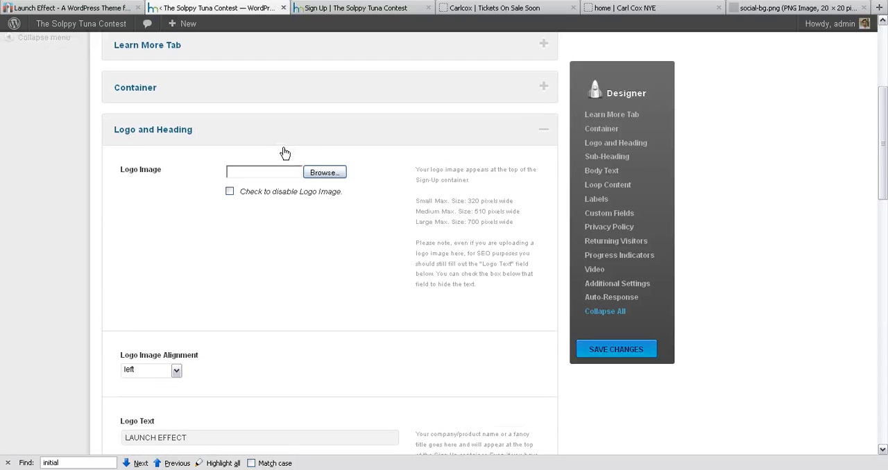
scroll(208, 135, "down", 2)
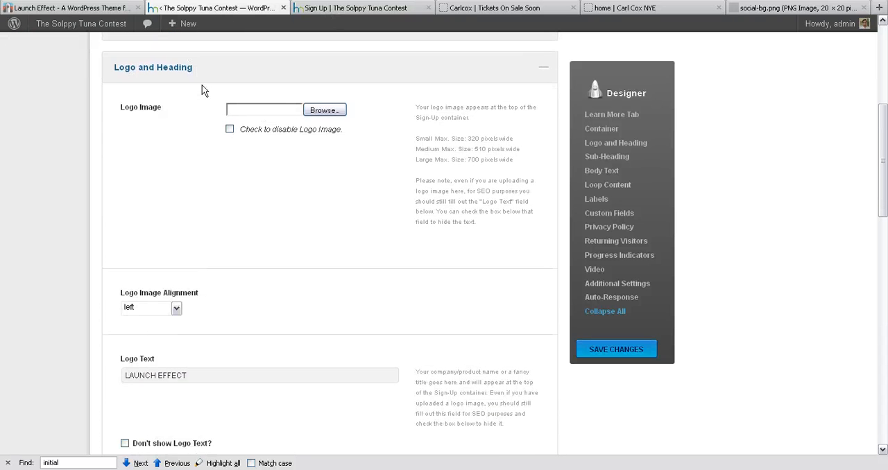
Compare the headings and logo banner on the live sign-up page and the Carl Cox sample sites, and return to the Designer.
left_click(347, 7)
left_click(492, 8)
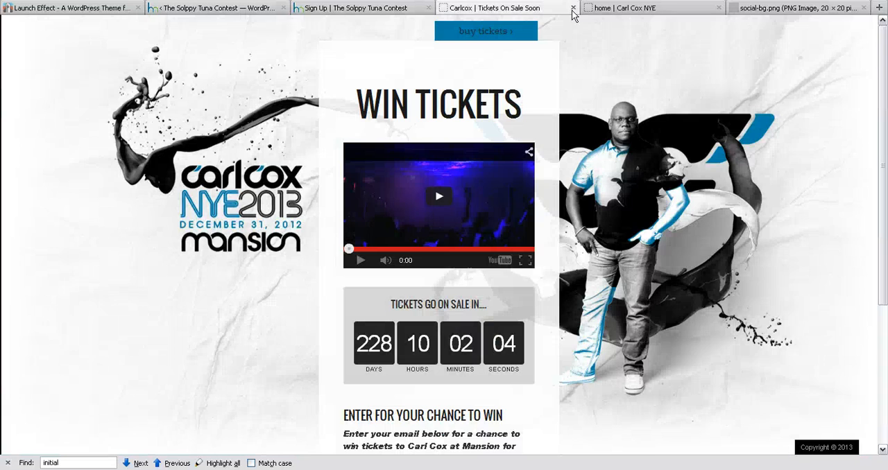
left_click(620, 9)
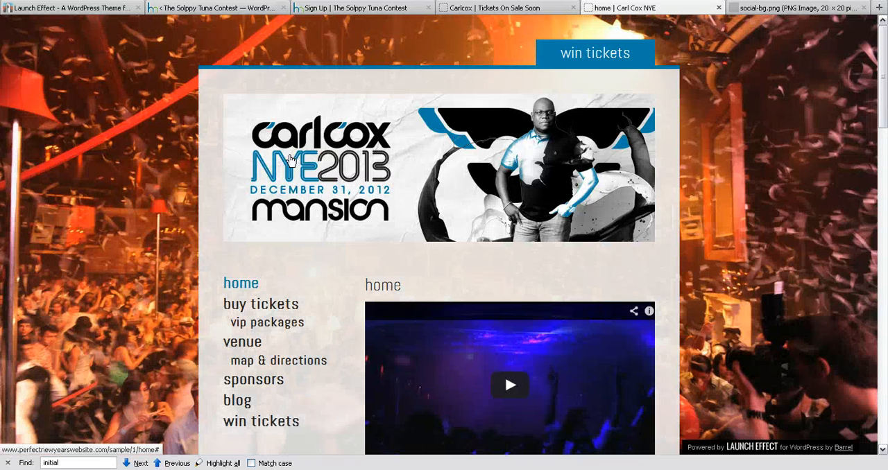
left_click(215, 8)
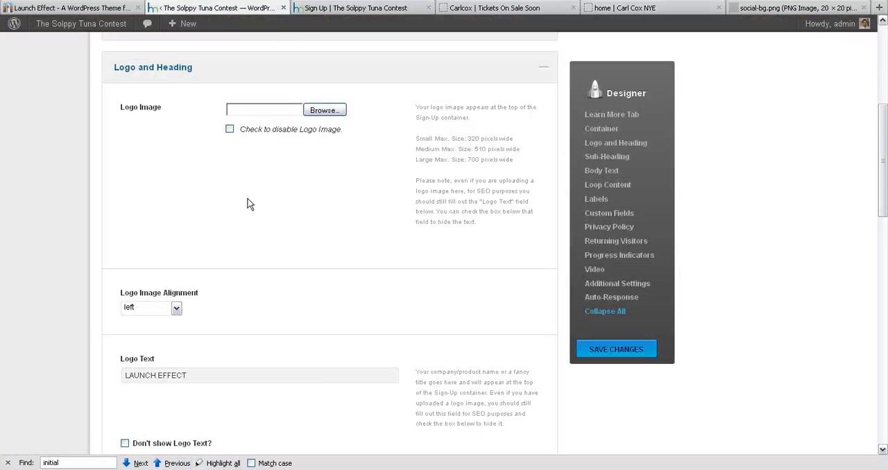
Examine the Logo Text field in the Logo and Heading section, highlighting its text without changing it.
scroll(229, 347, "down", 2)
triple_click(204, 304)
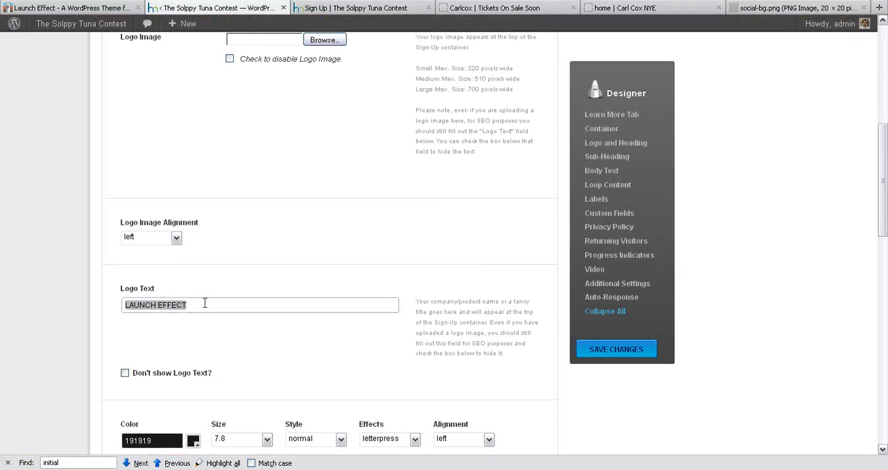
left_click(186, 306)
triple_click(215, 309)
left_click(215, 308)
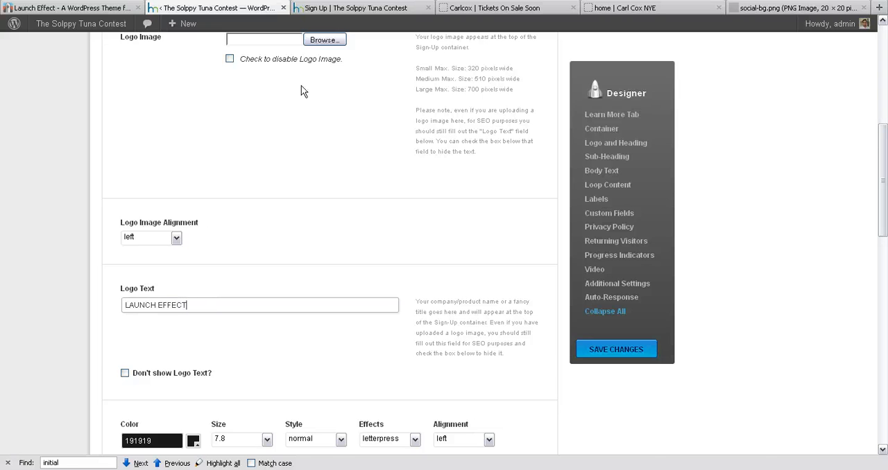
Compare the Logo Text setting with the large heading on the live sign-up page, and return to the Designer.
key("Return")
left_click(351, 8)
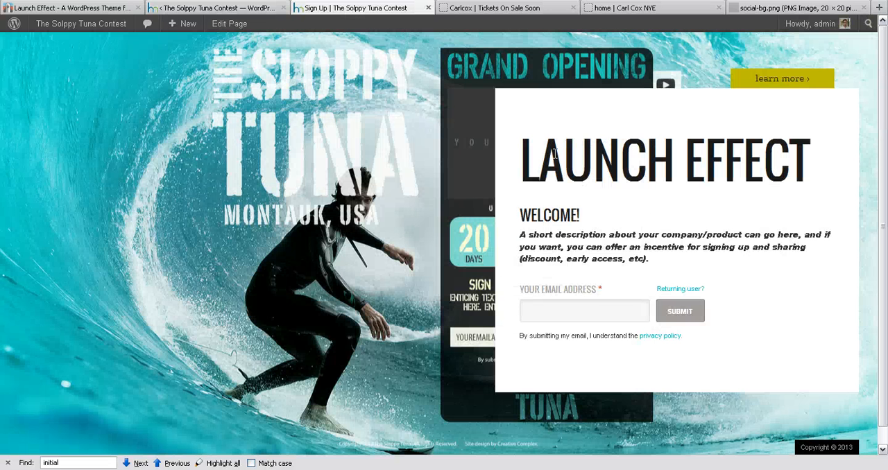
left_click_drag(546, 154, 494, 170)
left_click(522, 156)
left_click(215, 7)
Collapse the Logo and Heading section and expand the Sub-Heading section to its text settings.
scroll(277, 208, "down", 3)
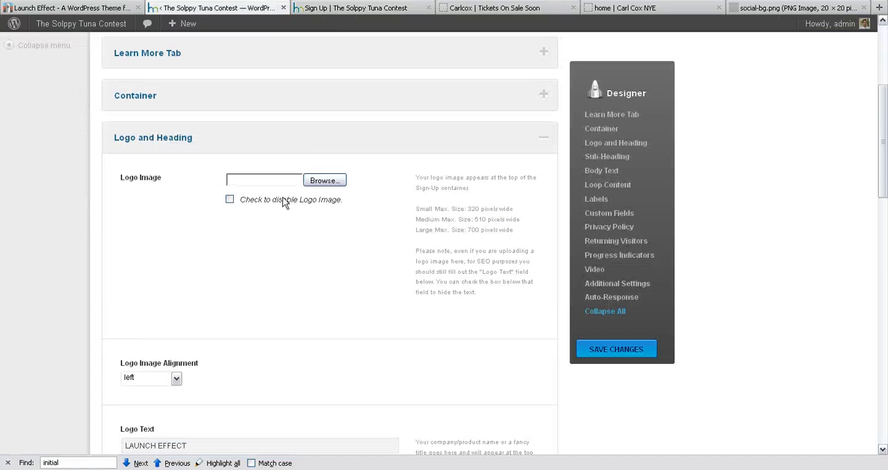
scroll(347, 177, "down", 2)
scroll(298, 131, "up", 2)
left_click(297, 136)
left_click(270, 186)
scroll(279, 173, "down", 1)
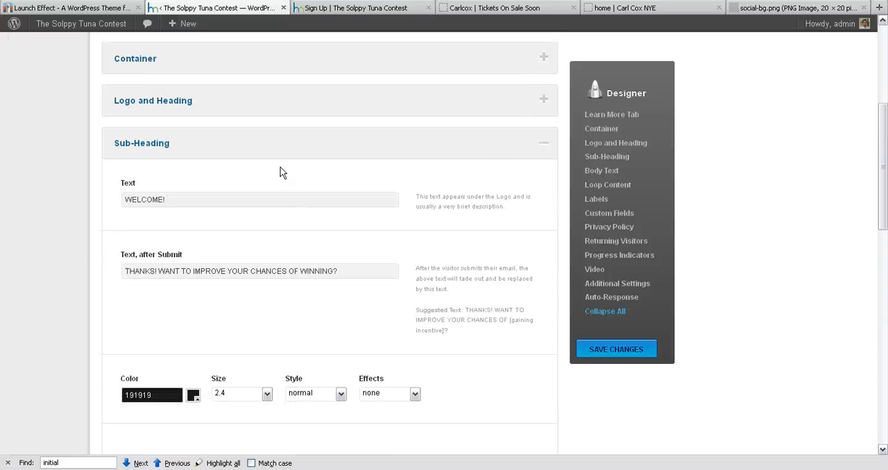
Examine the sub-heading, description and email form text on the live sign-up page, and return to the Designer.
left_click(323, 10)
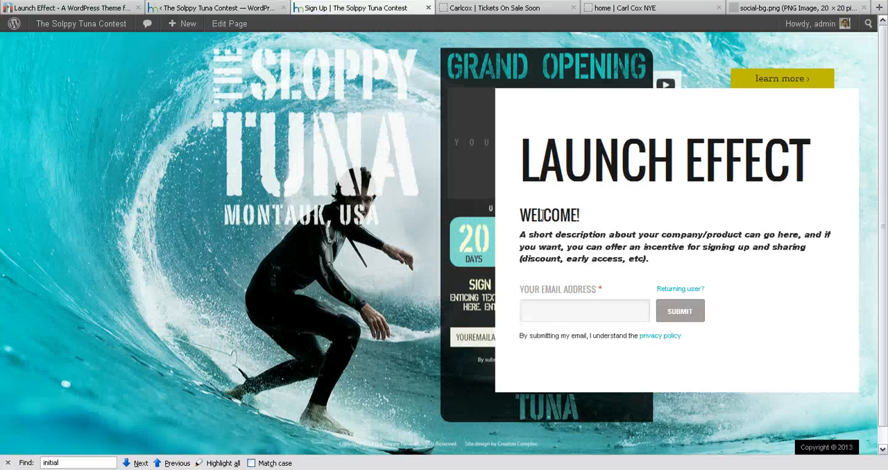
left_click_drag(519, 182, 702, 250)
triple_click(630, 245)
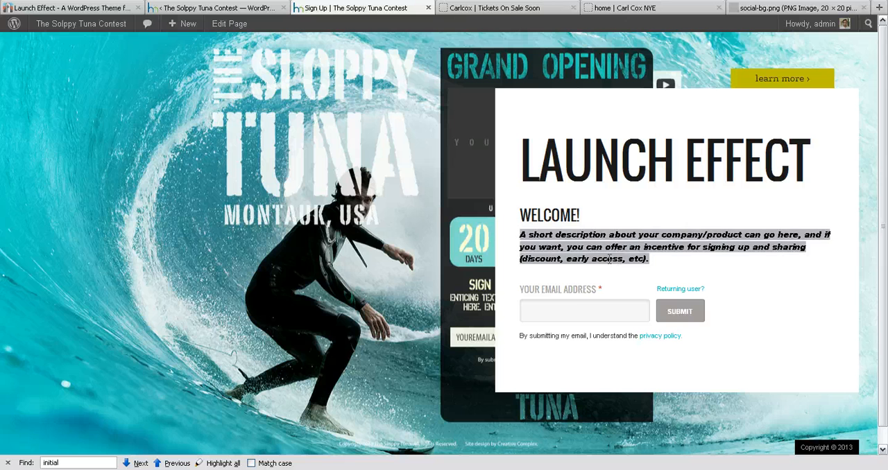
left_click(572, 290)
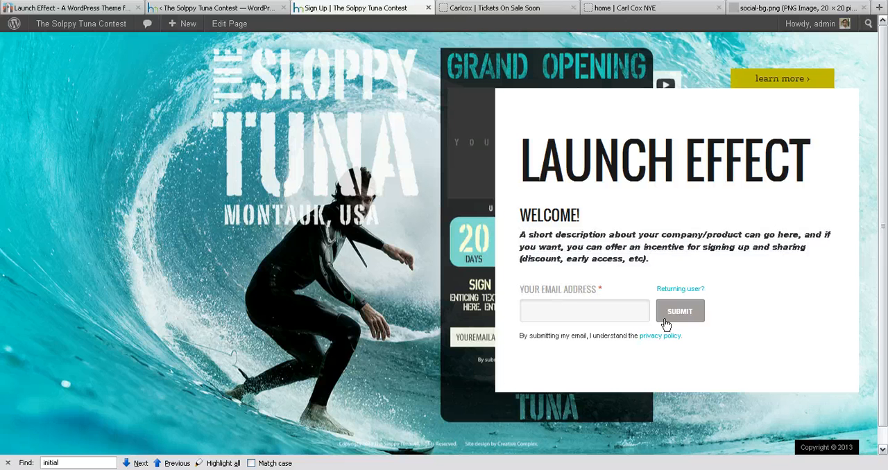
left_click(586, 310)
left_click(547, 337)
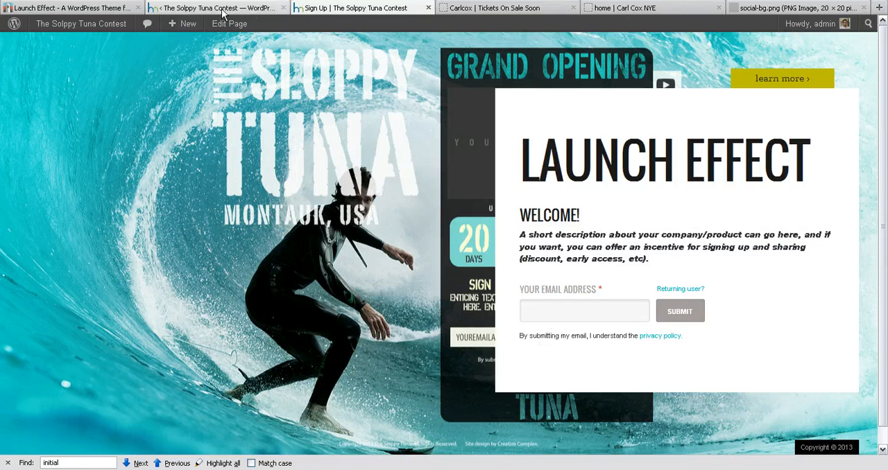
left_click(252, 10)
Collapse the Sub-Heading section and look briefly at the Loop Content and Labels sections, leaving both closed.
left_click(228, 109)
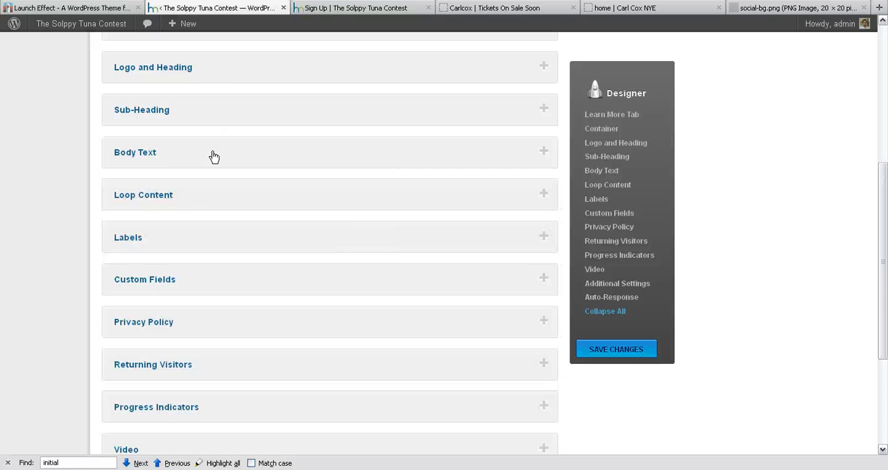
left_click(208, 197)
left_click(241, 201)
left_click(223, 247)
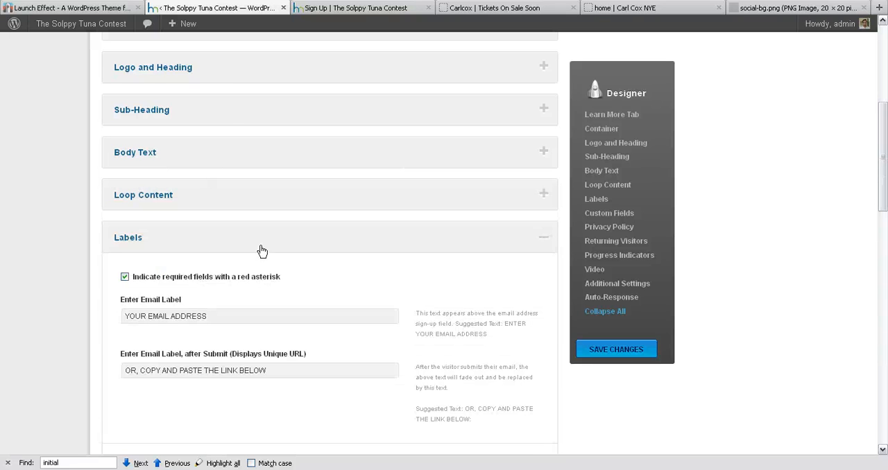
left_click(259, 248)
Look through the sections from Custom Fields to Returning Visitors, closing each without changes.
scroll(258, 202, "down", 2)
left_click(259, 201)
left_click(259, 210)
scroll(259, 218, "down", 3)
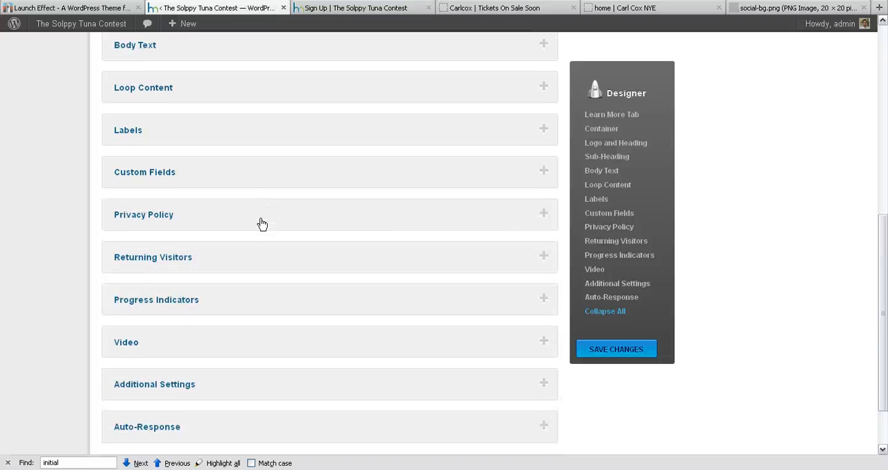
left_click(259, 194)
left_click(269, 188)
left_click(277, 211)
left_click(286, 229)
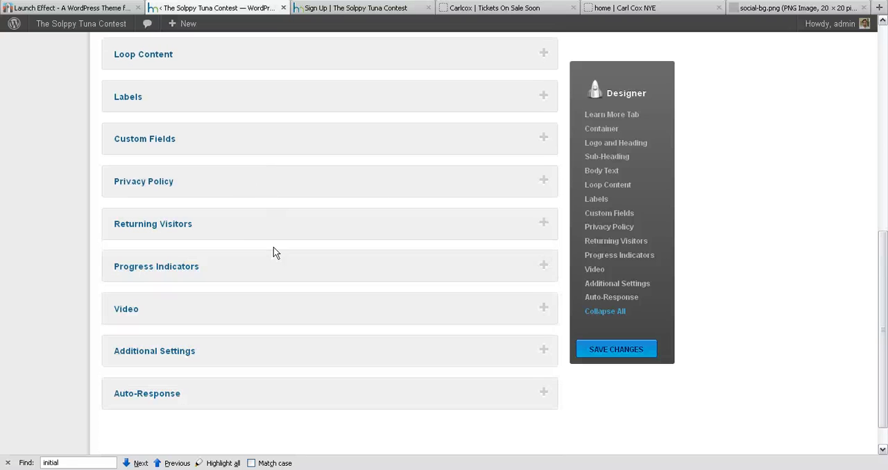
scroll(273, 252, "down", 1)
left_click(268, 238)
left_click(268, 239)
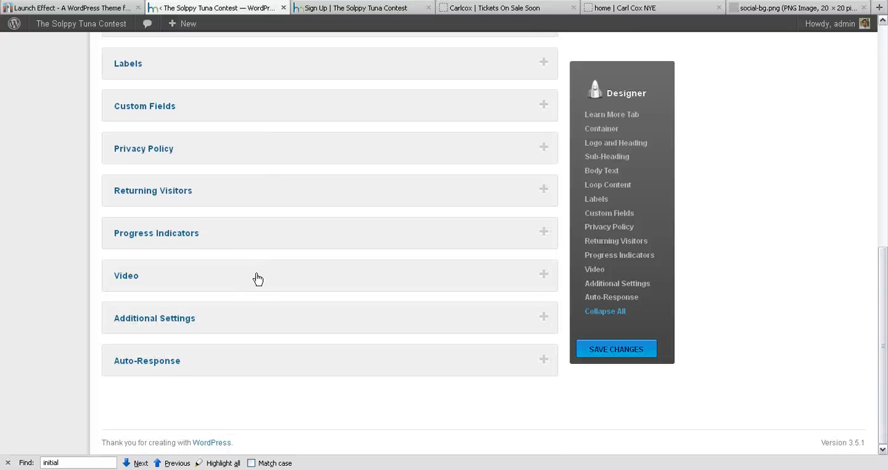
Look briefly at the Video, Additional Settings and Auto-Response sections, leaving them all closed.
left_click(255, 277)
left_click(274, 286)
left_click(273, 326)
left_click(280, 329)
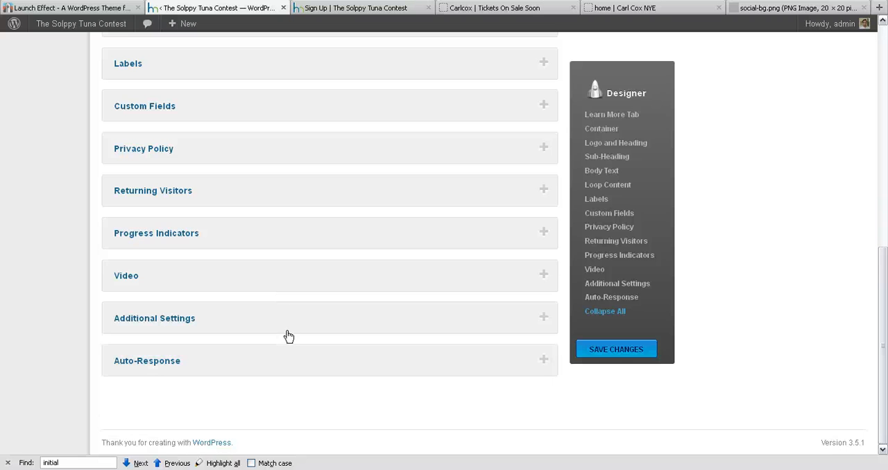
left_click(257, 358)
left_click(257, 359)
left_click(256, 276)
left_click(269, 284)
Play and pause the embedded video on the Carl Cox ticket page, and return to the Designer.
left_click(370, 9)
left_click(486, 9)
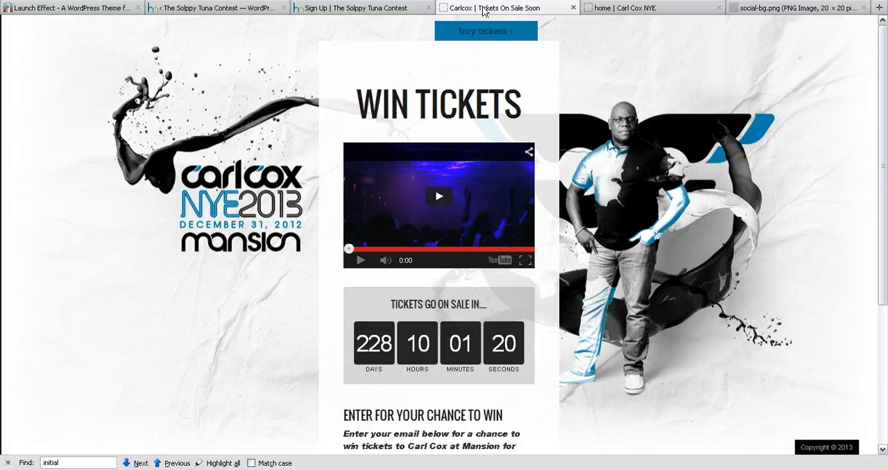
left_click(438, 202)
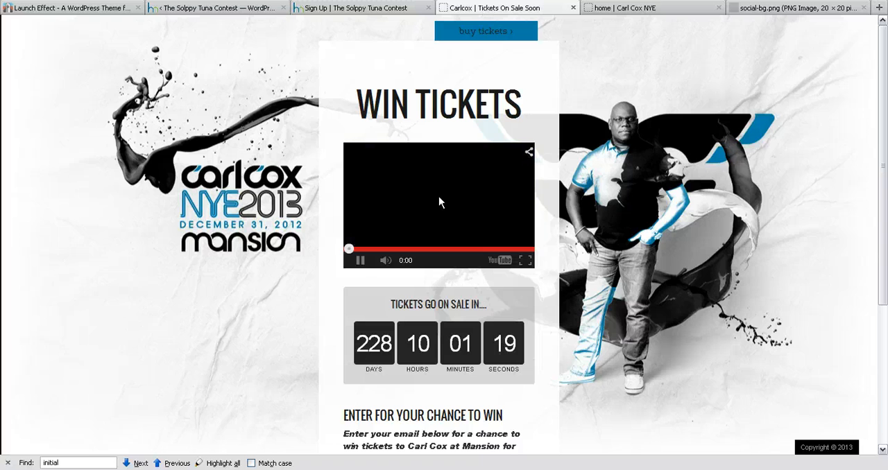
left_click(360, 260)
left_click(211, 8)
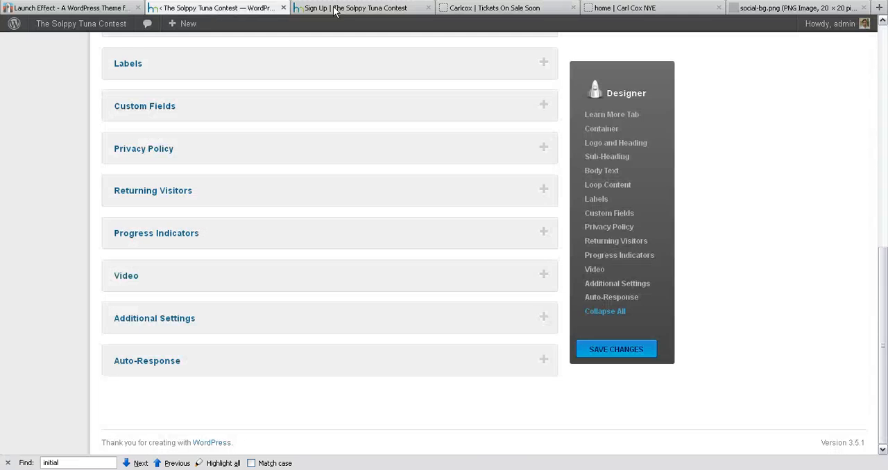
Examine the YouTube/Vimeo Embed Code field in the Video section, leave it empty and collapse the section.
left_click(187, 286)
left_click(208, 345)
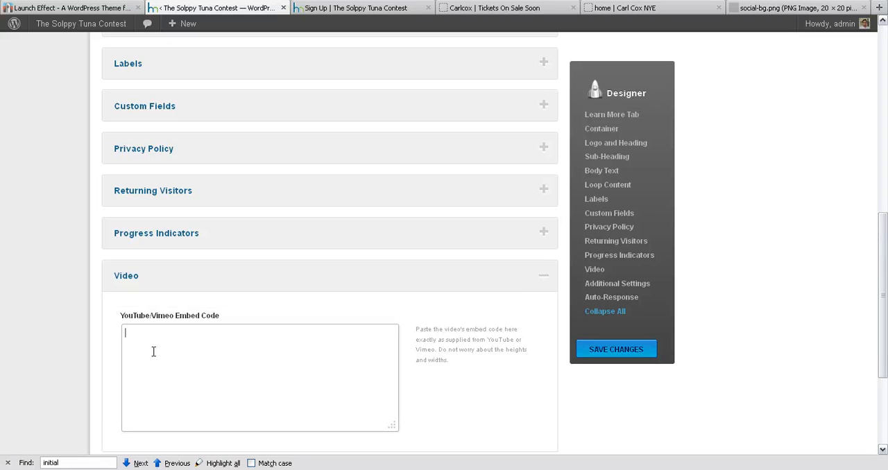
scroll(153, 349, "down", 2)
left_click(174, 131)
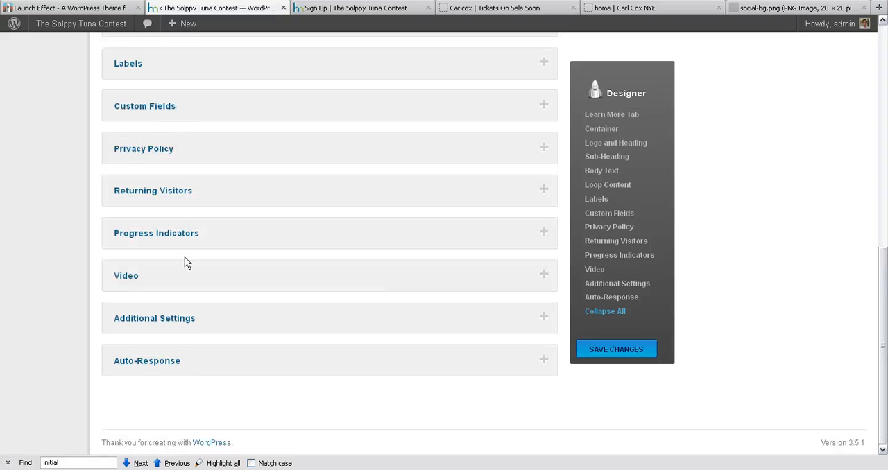
Expand the Progress Indicators section and compare its settings with the countdown timer on the Carl Cox ticket page.
left_click(204, 238)
scroll(189, 254, "down", 2)
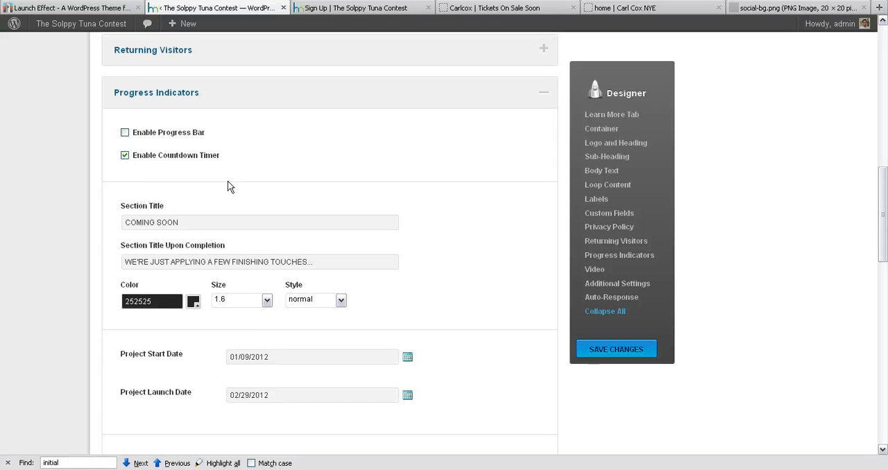
left_click(374, 8)
left_click(492, 8)
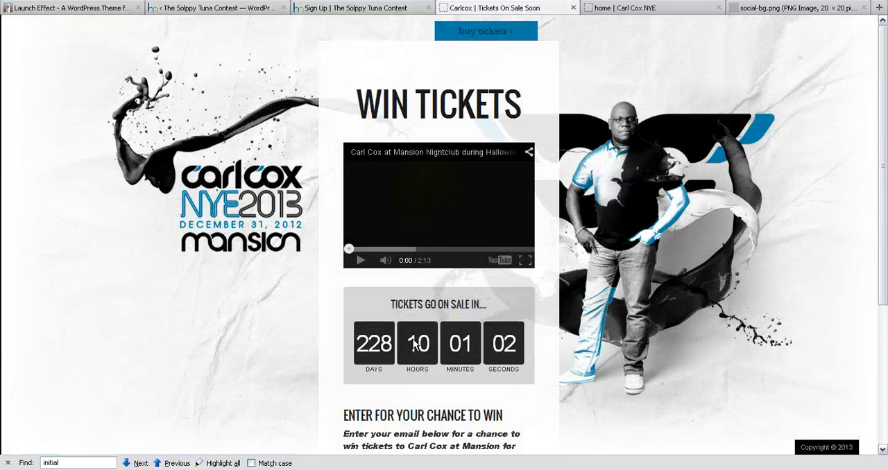
left_click(244, 8)
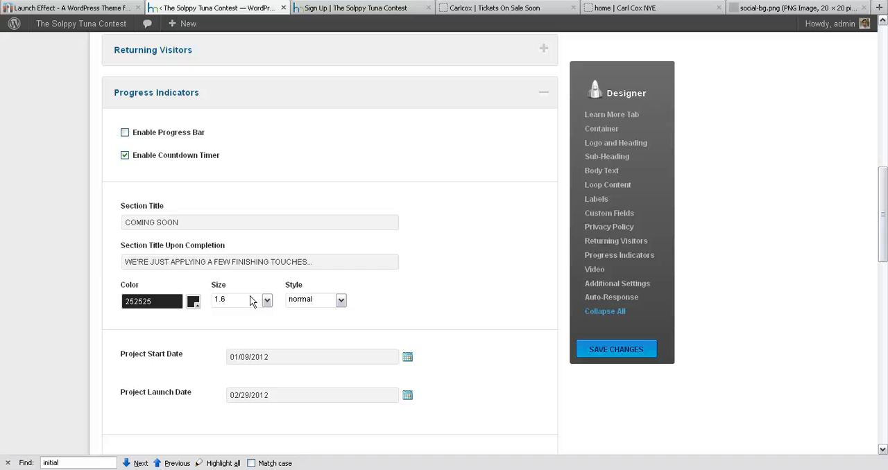
View the Project Launch Date calendar and progress bar styles without changes, and collapse the Progress Indicators section.
left_click(407, 395)
scroll(399, 408, "down", 2)
scroll(399, 407, "down", 2)
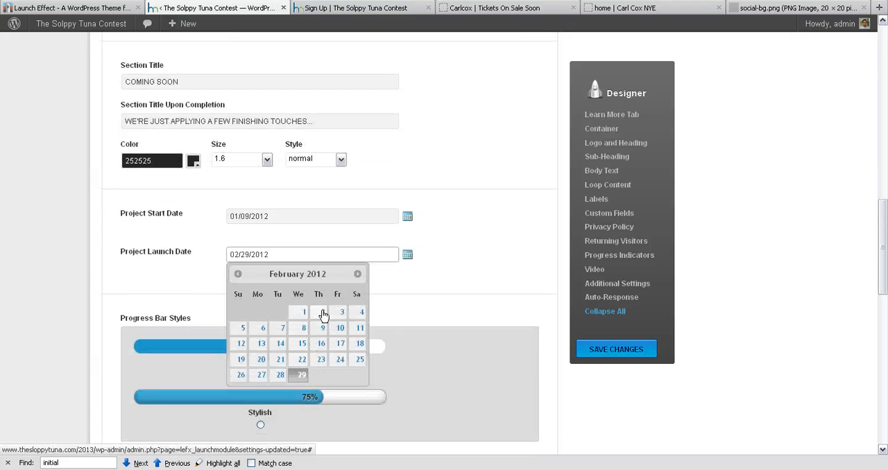
left_click(447, 254)
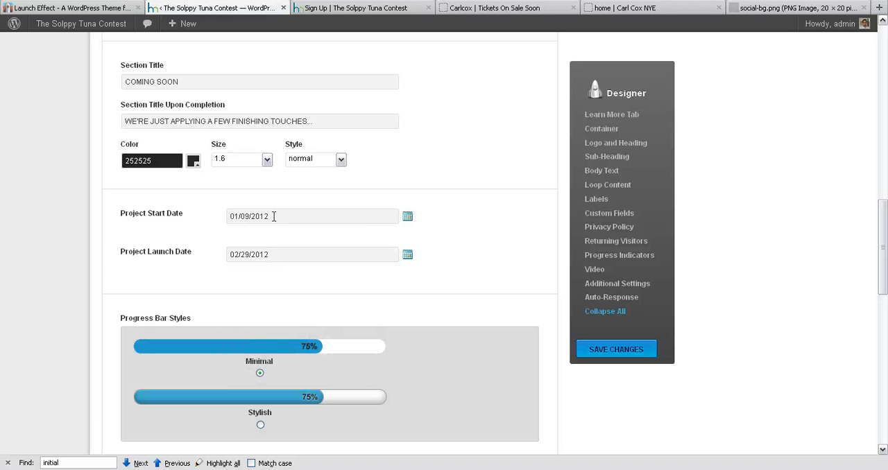
scroll(308, 174, "up", 7)
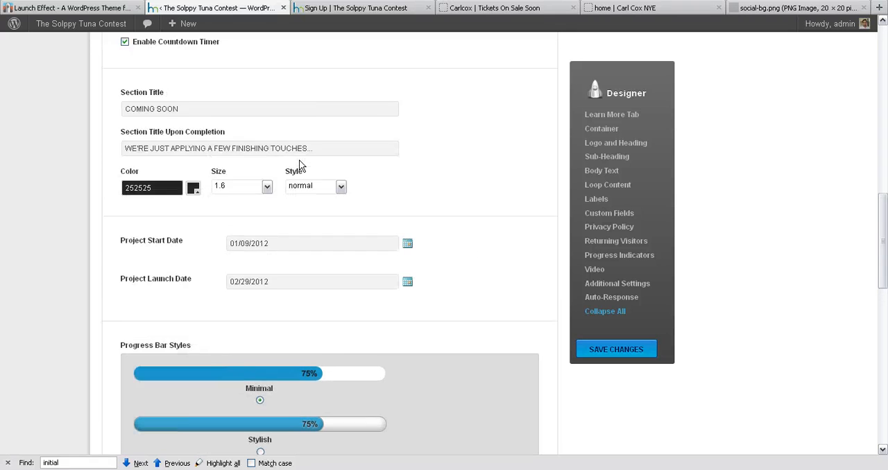
left_click(199, 104)
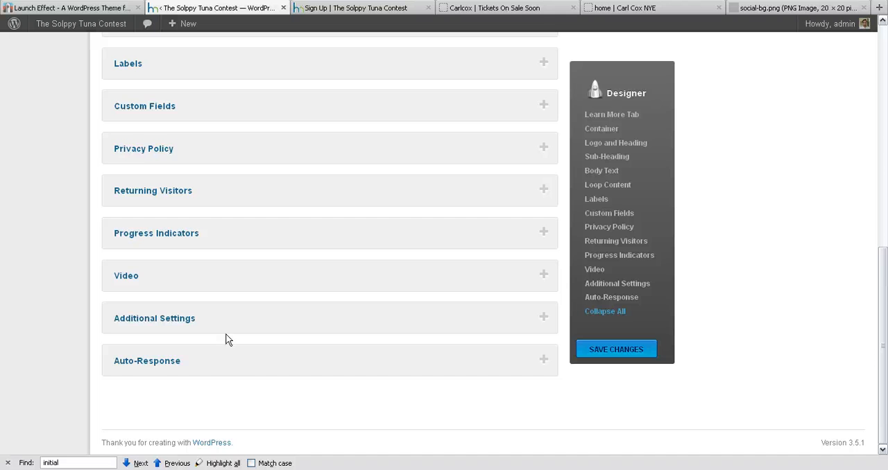
Examine the email, subject and copy fields of the Auto-Response section without changes, and collapse it.
left_click(228, 360)
scroll(208, 277, "down", 5)
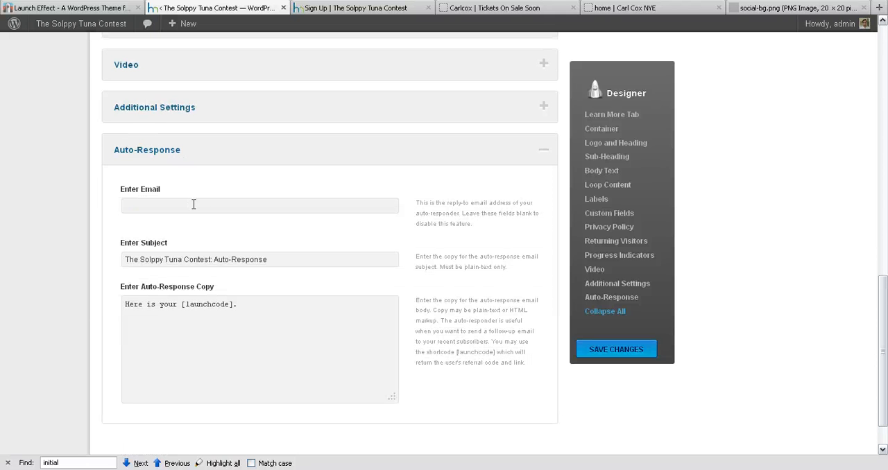
left_click(194, 204)
left_click(283, 256)
left_click(224, 305)
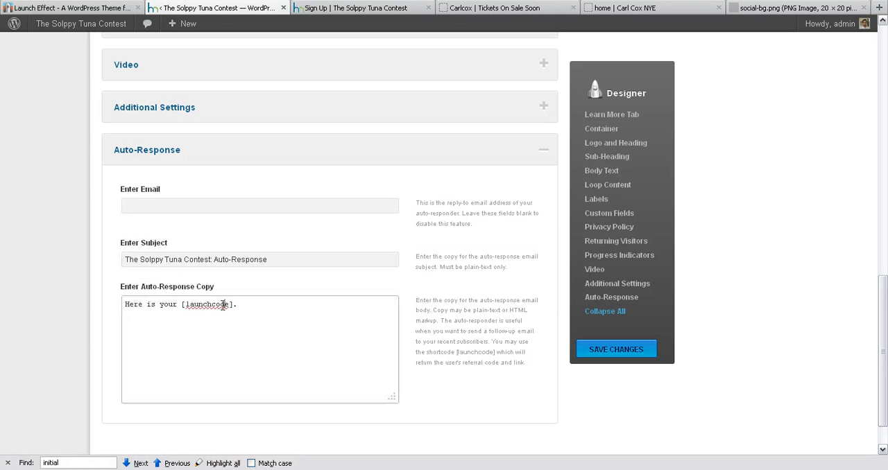
triple_click(224, 305)
left_click(264, 304)
scroll(250, 208, "up", 2)
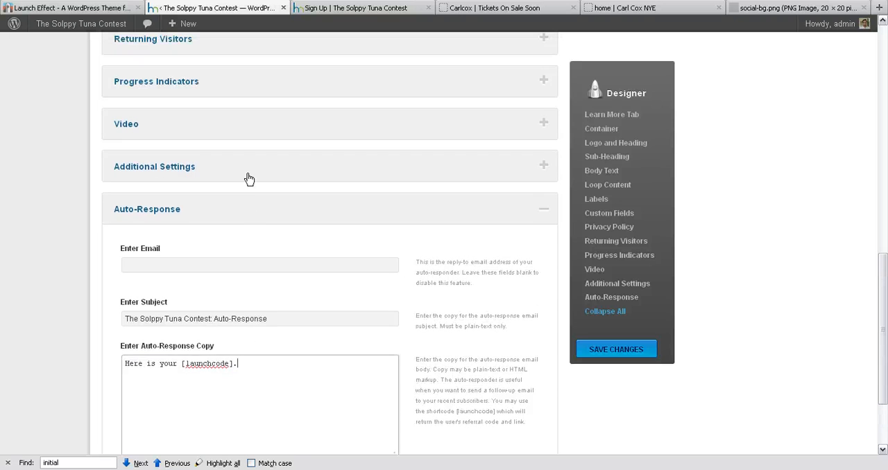
left_click(247, 220)
Open the Designer's Theme settings page.
scroll(271, 237, "up", 5)
scroll(271, 238, "up", 2)
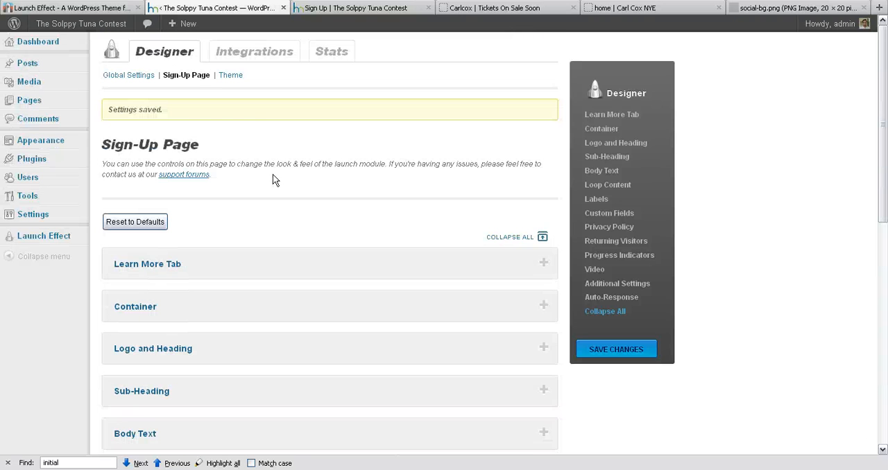
left_click(231, 75)
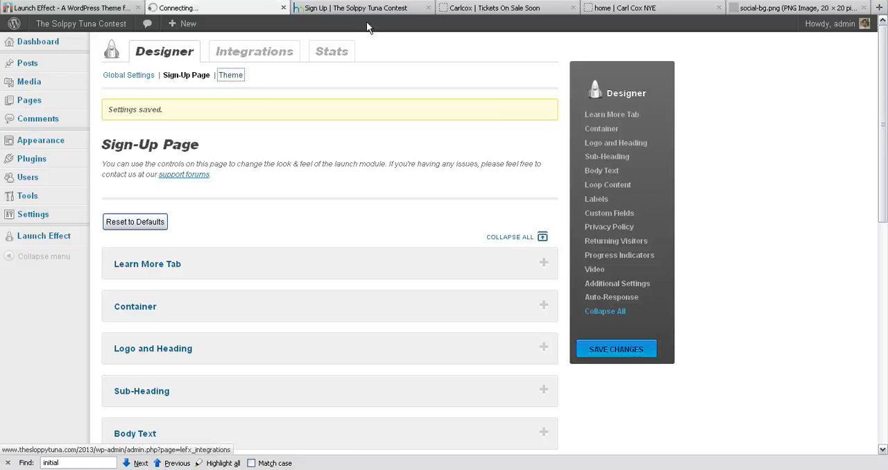
Look over the banner, menu and content of the Carl Cox NYE home page, and return to the Designer.
left_click(473, 8)
left_click(617, 9)
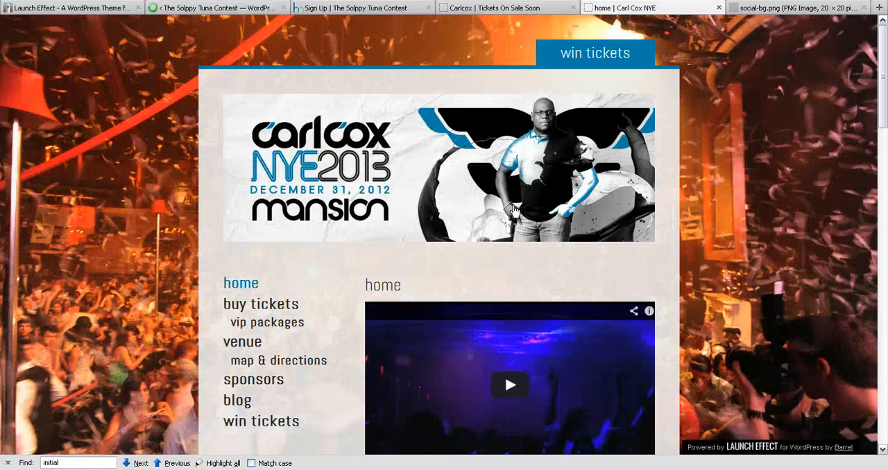
scroll(444, 265, "down", 2)
scroll(444, 265, "down", 10)
scroll(445, 265, "up", 12)
left_click(228, 10)
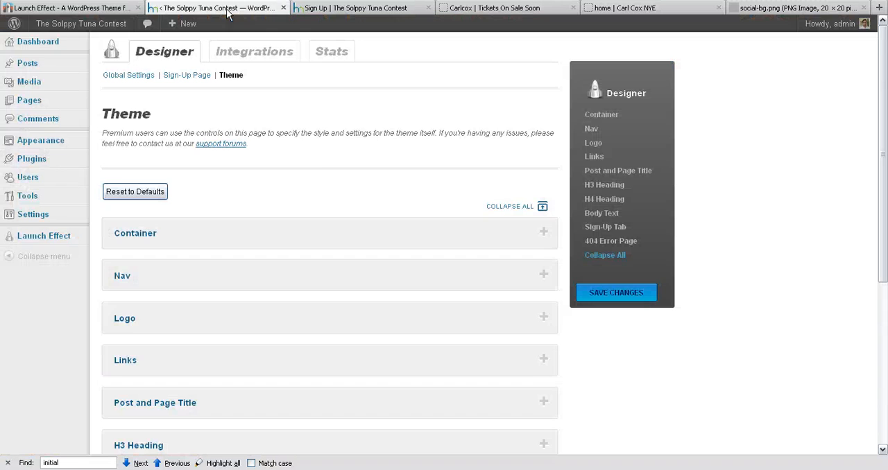
Look through the Container, Nav, Logo and Links sections of the Theme settings, closing each without changes.
scroll(244, 221, "down", 5)
scroll(244, 214, "up", 1)
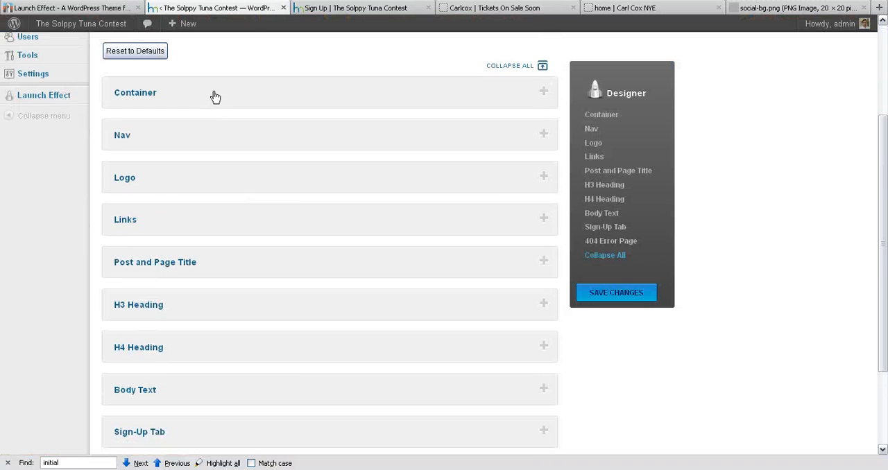
left_click(226, 98)
left_click(244, 103)
left_click(240, 137)
left_click(258, 139)
left_click(257, 189)
left_click(280, 190)
left_click(282, 217)
left_click(296, 230)
Look briefly at the Sign-Up Tab section of the Theme settings and return to the start of the page.
scroll(285, 269, "down", 1)
scroll(285, 269, "down", 2)
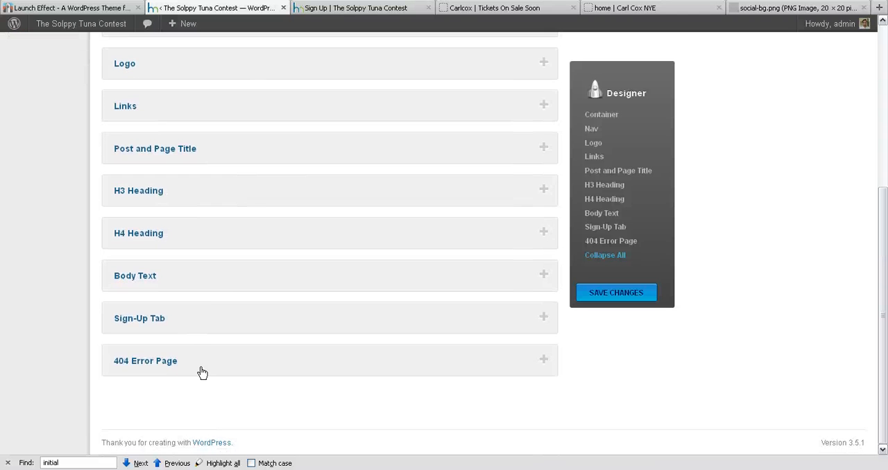
left_click(225, 330)
left_click(269, 325)
scroll(299, 298, "up", 5)
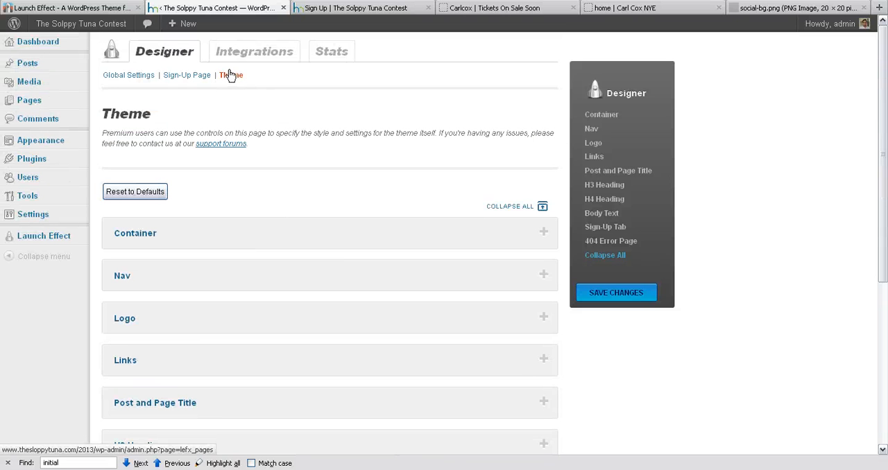